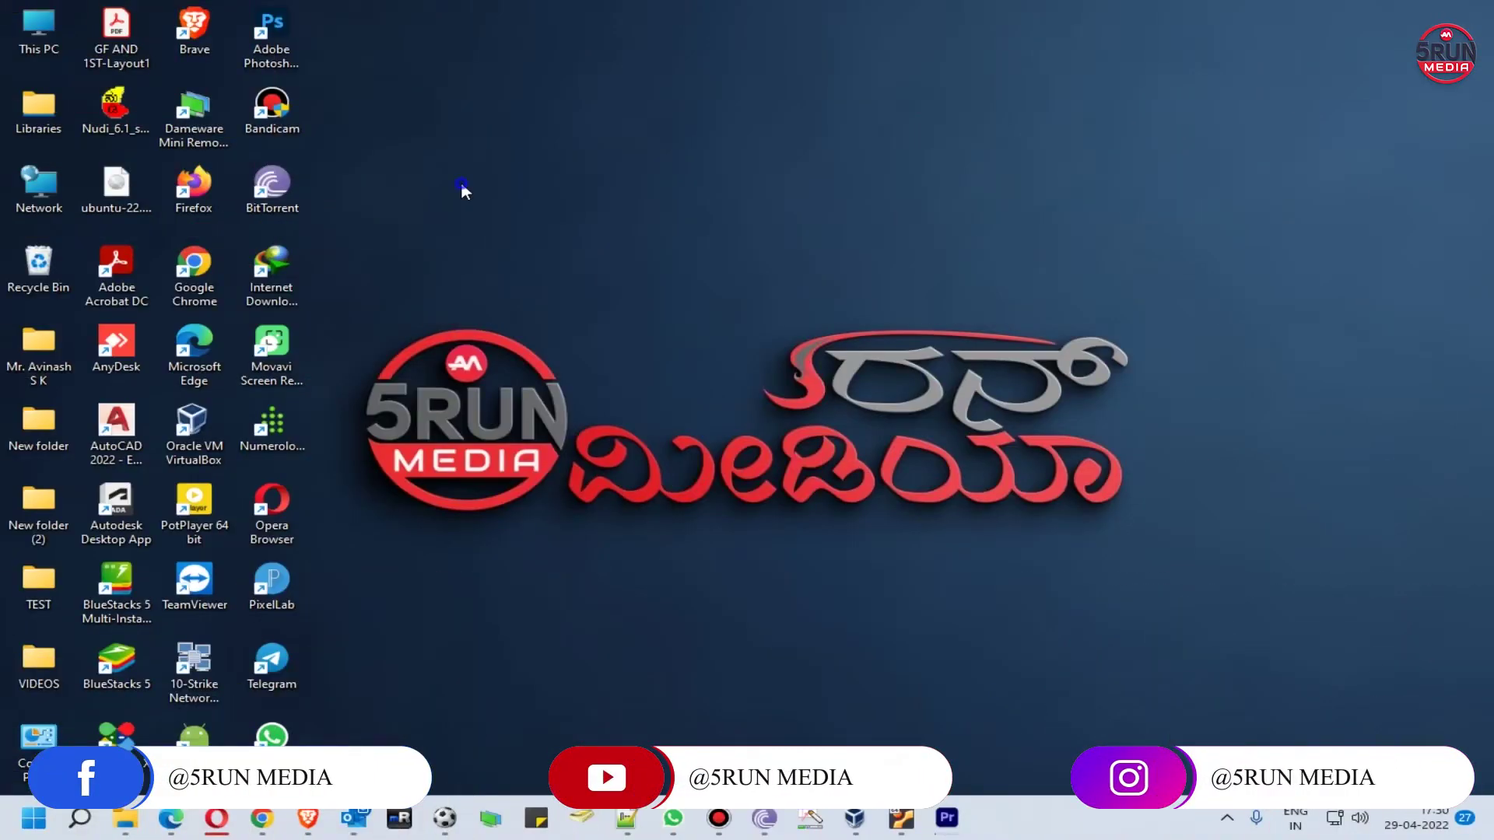
Step: Refresh the Windows desktop, then open Opera and bring up the Google Drive My Drive page
right_click(464, 186)
left_click(528, 263)
left_click(221, 825)
left_click(749, 17)
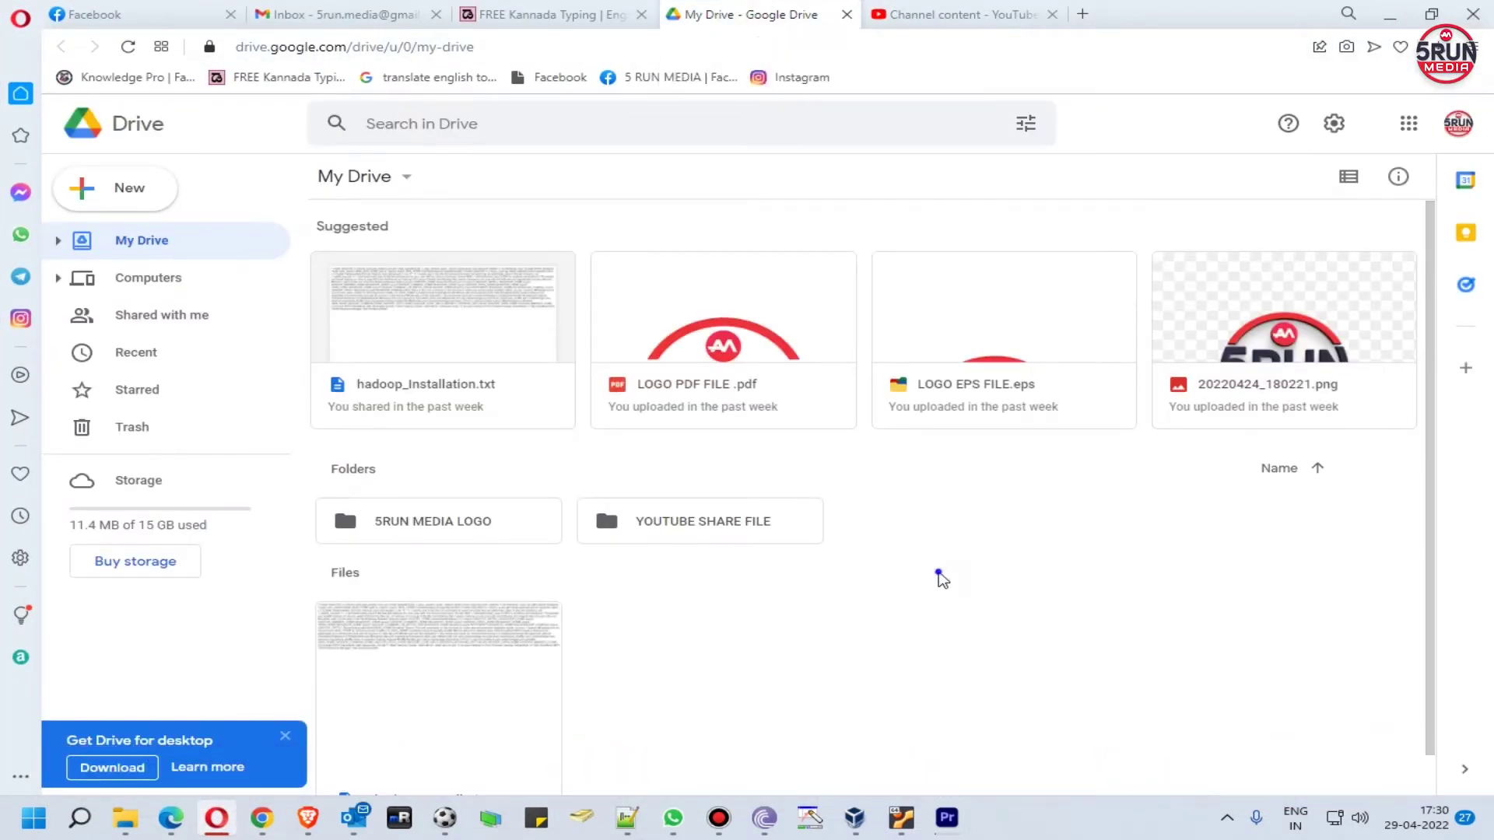
Step: Upload GF AND 1ST-Layout1 from the Desktop folder into My Drive using File upload
right_click(939, 577)
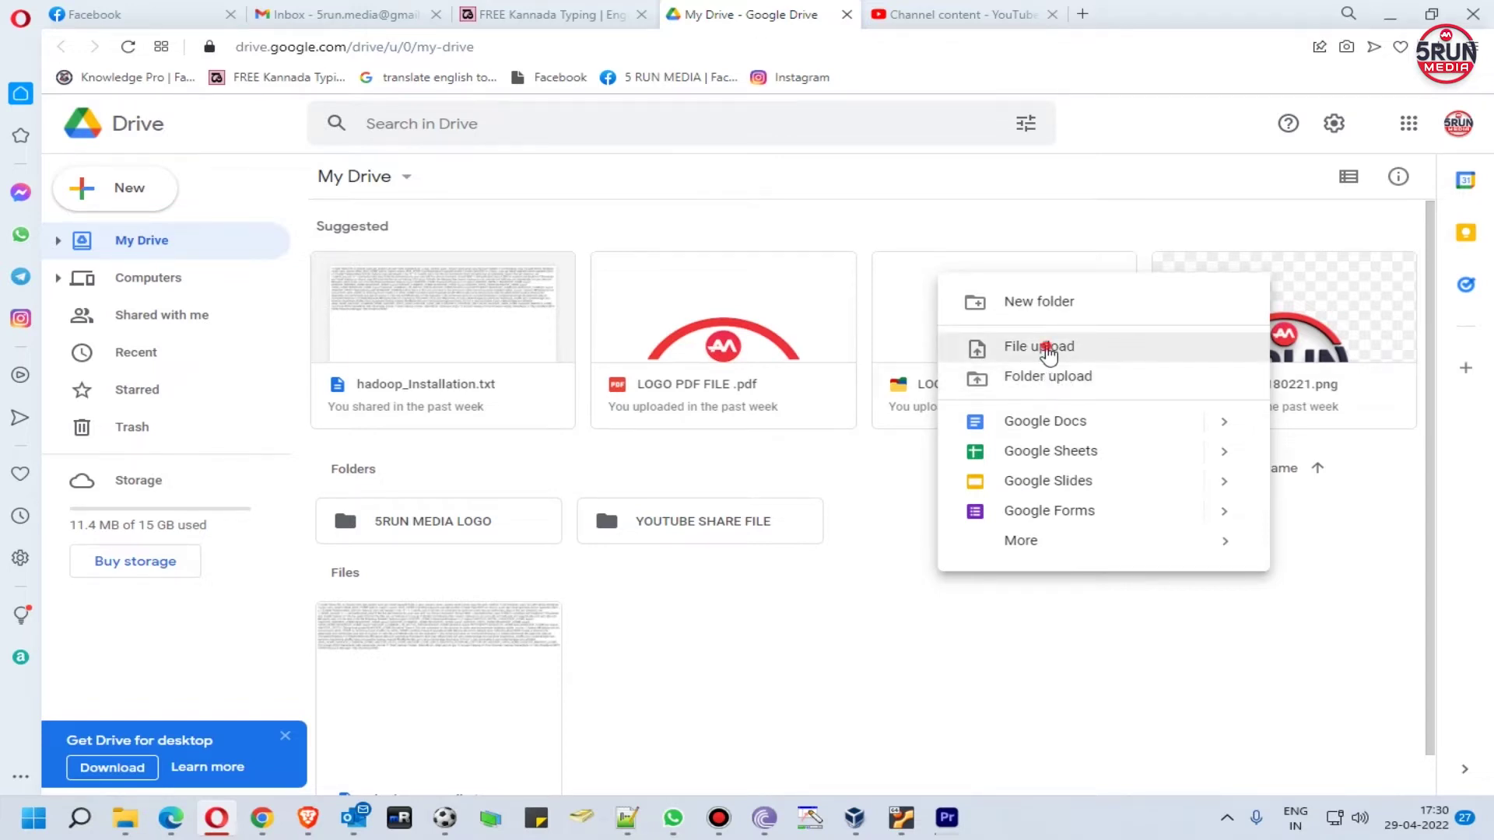
left_click(1048, 348)
left_click(1146, 598)
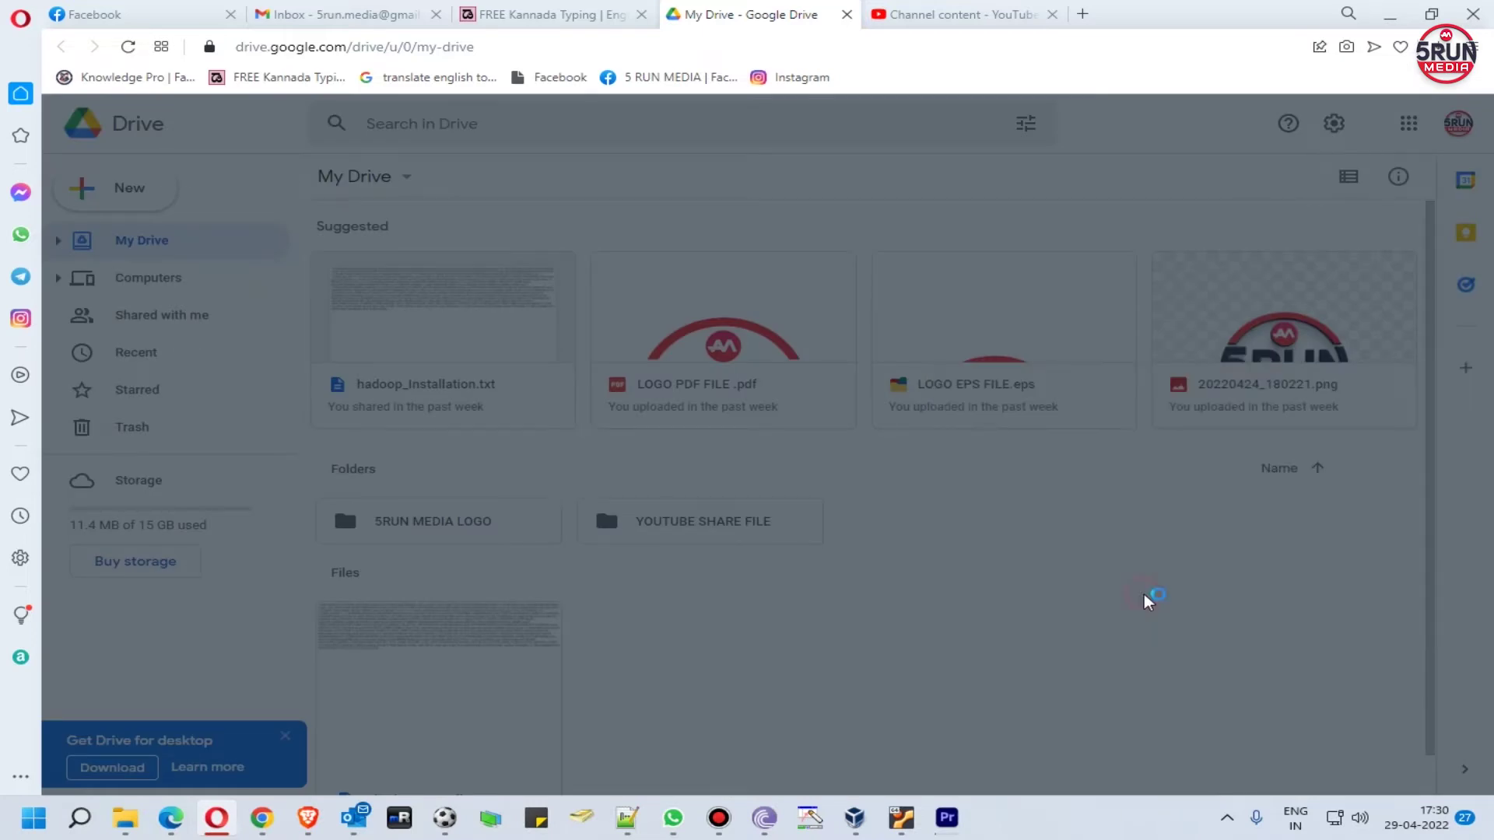
scroll(86, 198, "up", 3)
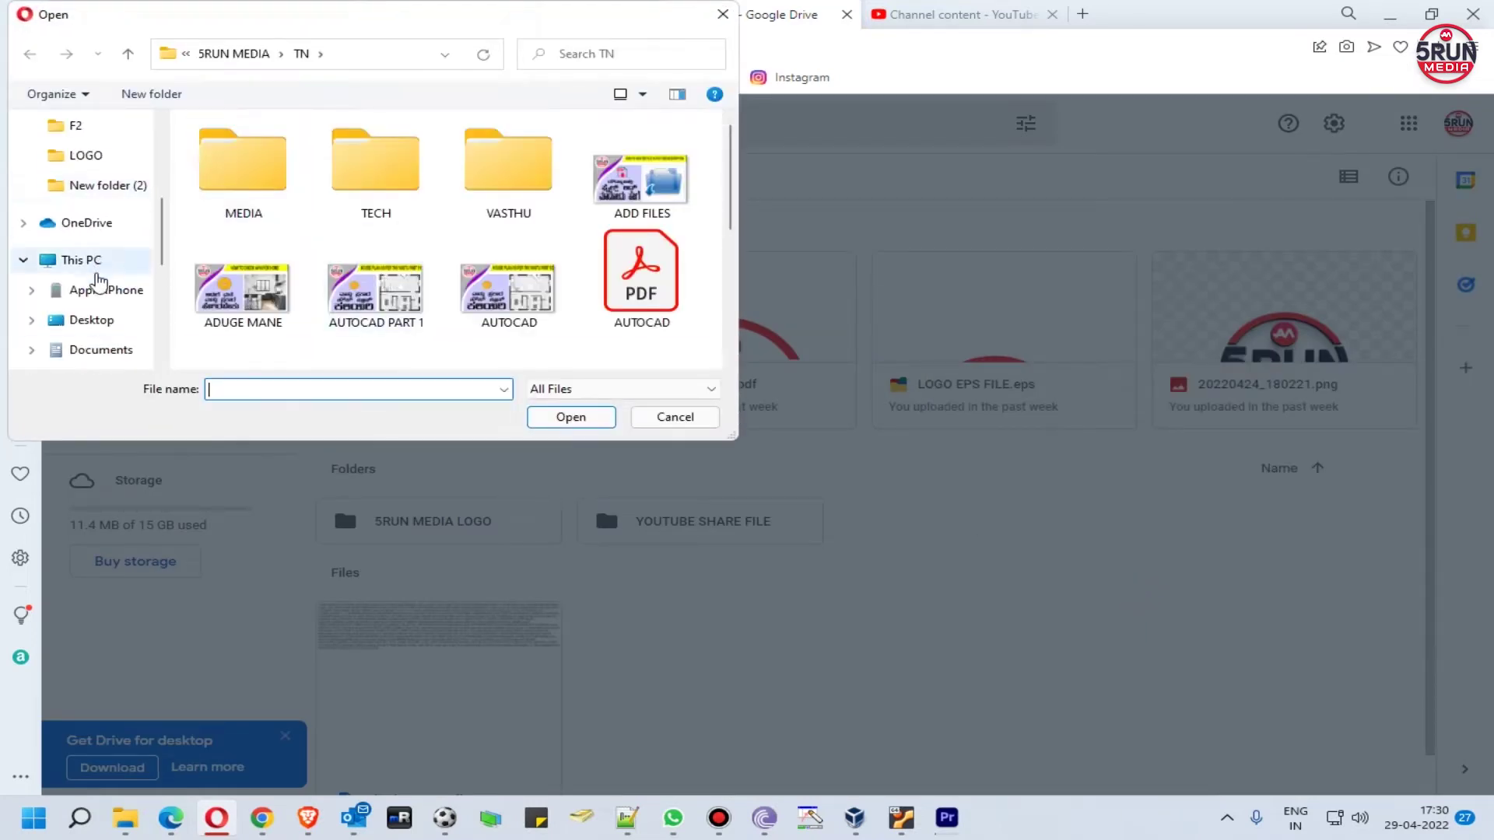
scroll(97, 272, "up", 3)
scroll(100, 267, "up", 2)
left_click(85, 125)
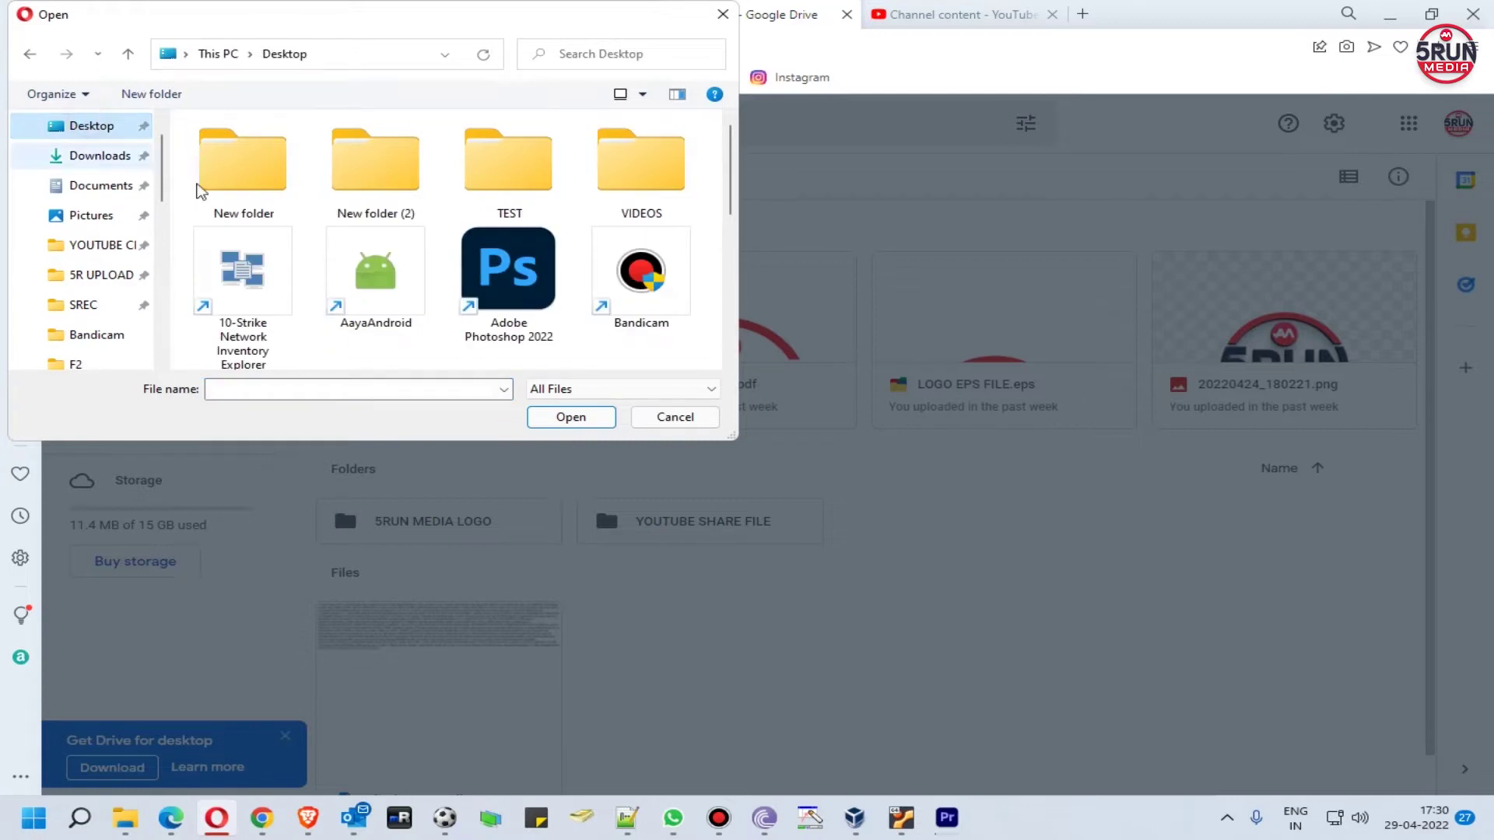
scroll(366, 265, "down", 2)
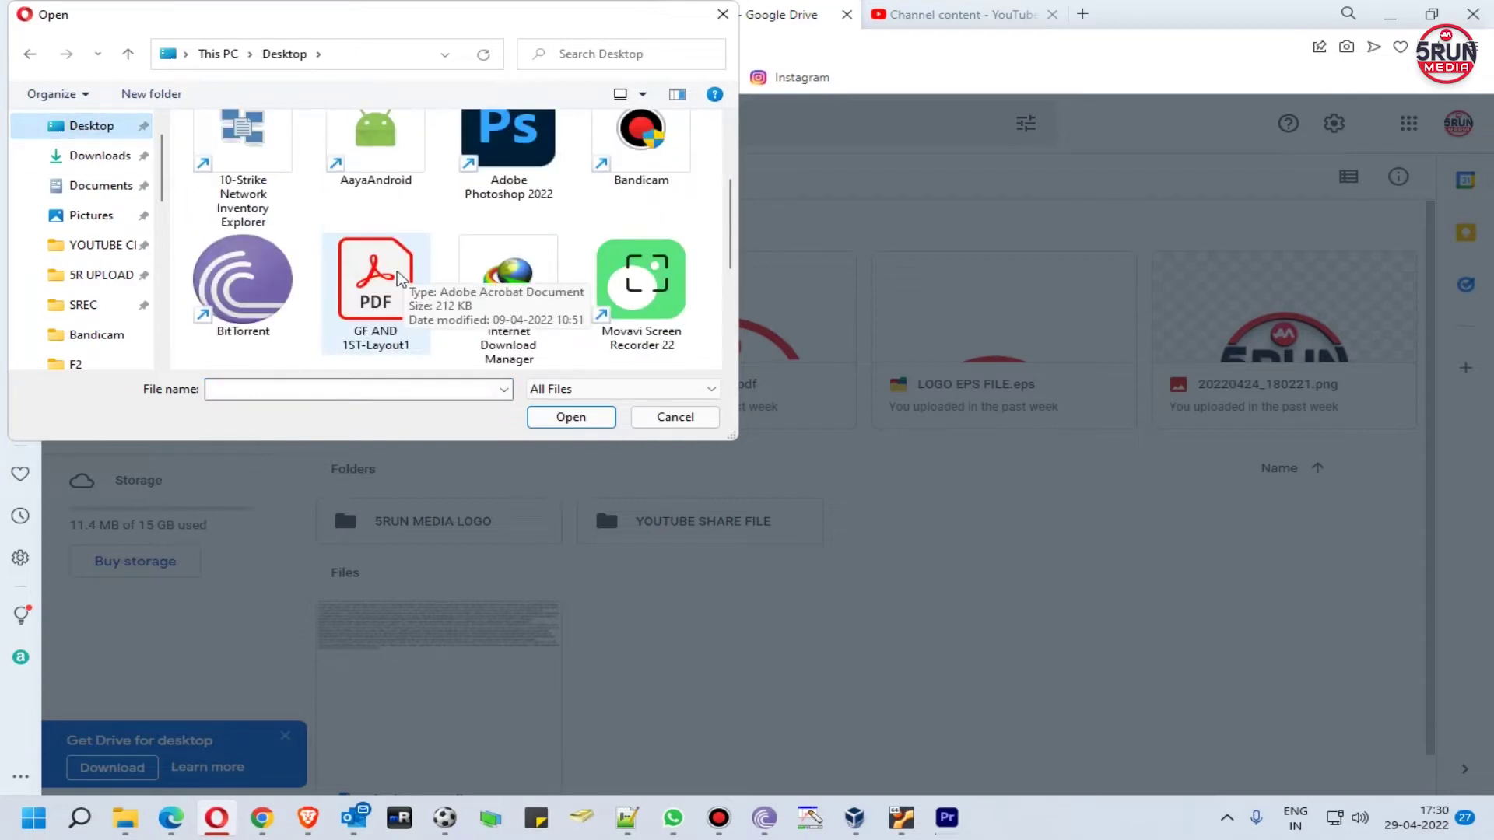
left_click(360, 286)
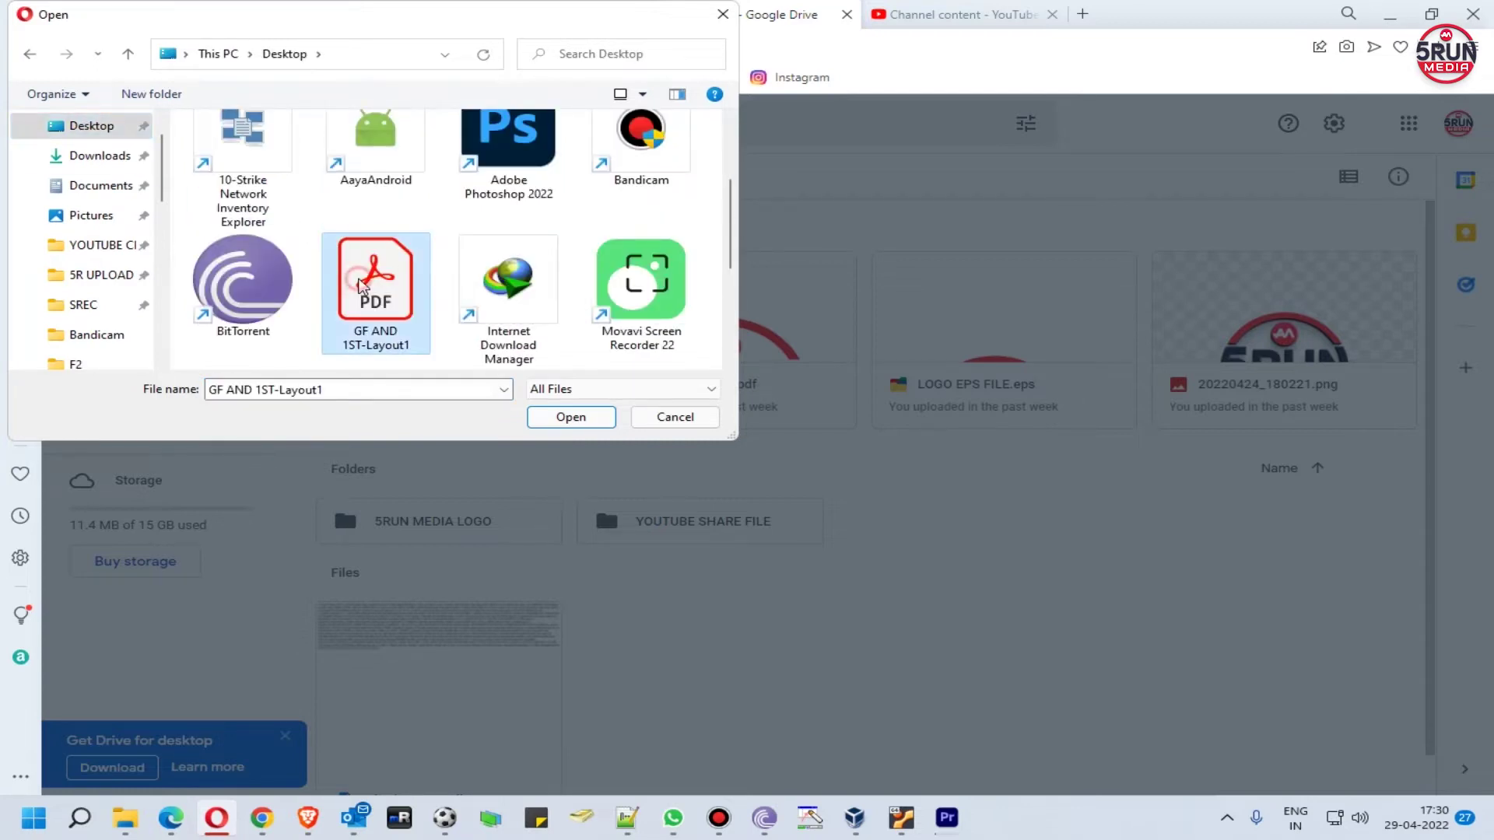
left_click(572, 419)
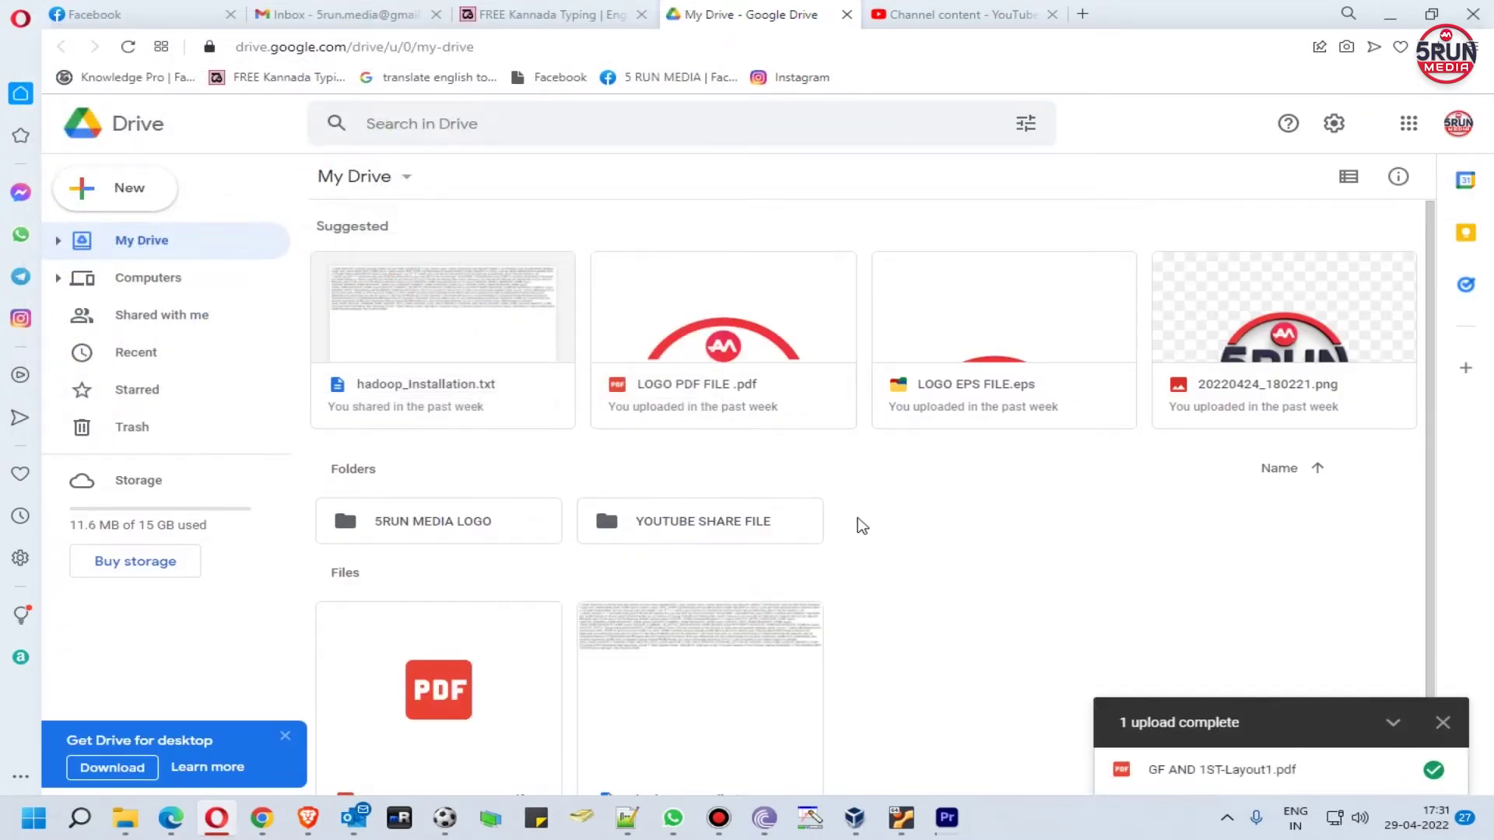
Step: Select GF AND 1ST-Layout1.pdf and copy its shareable link
scroll(573, 641, "down", 1)
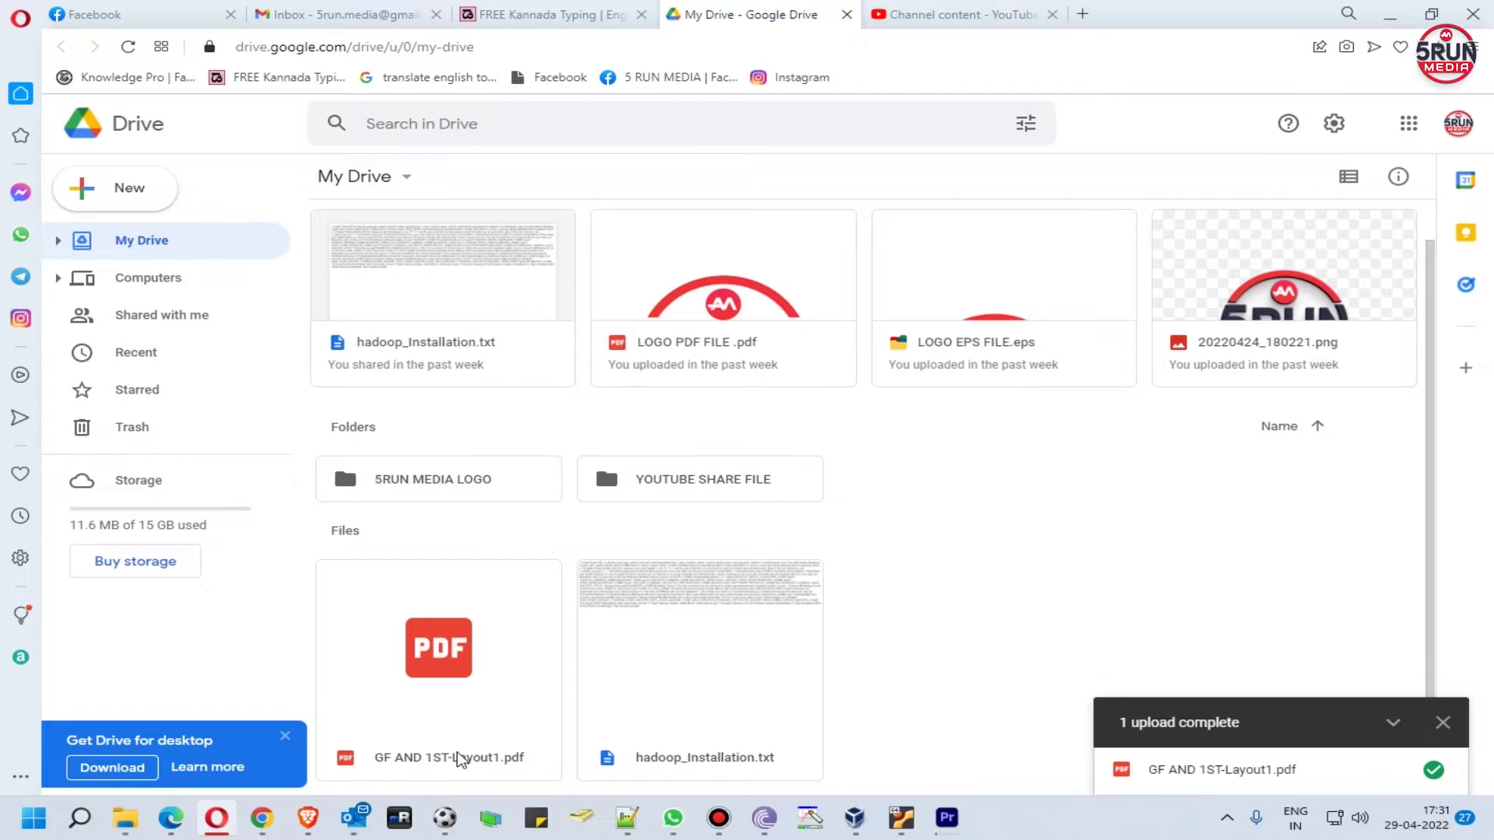
left_click(470, 690)
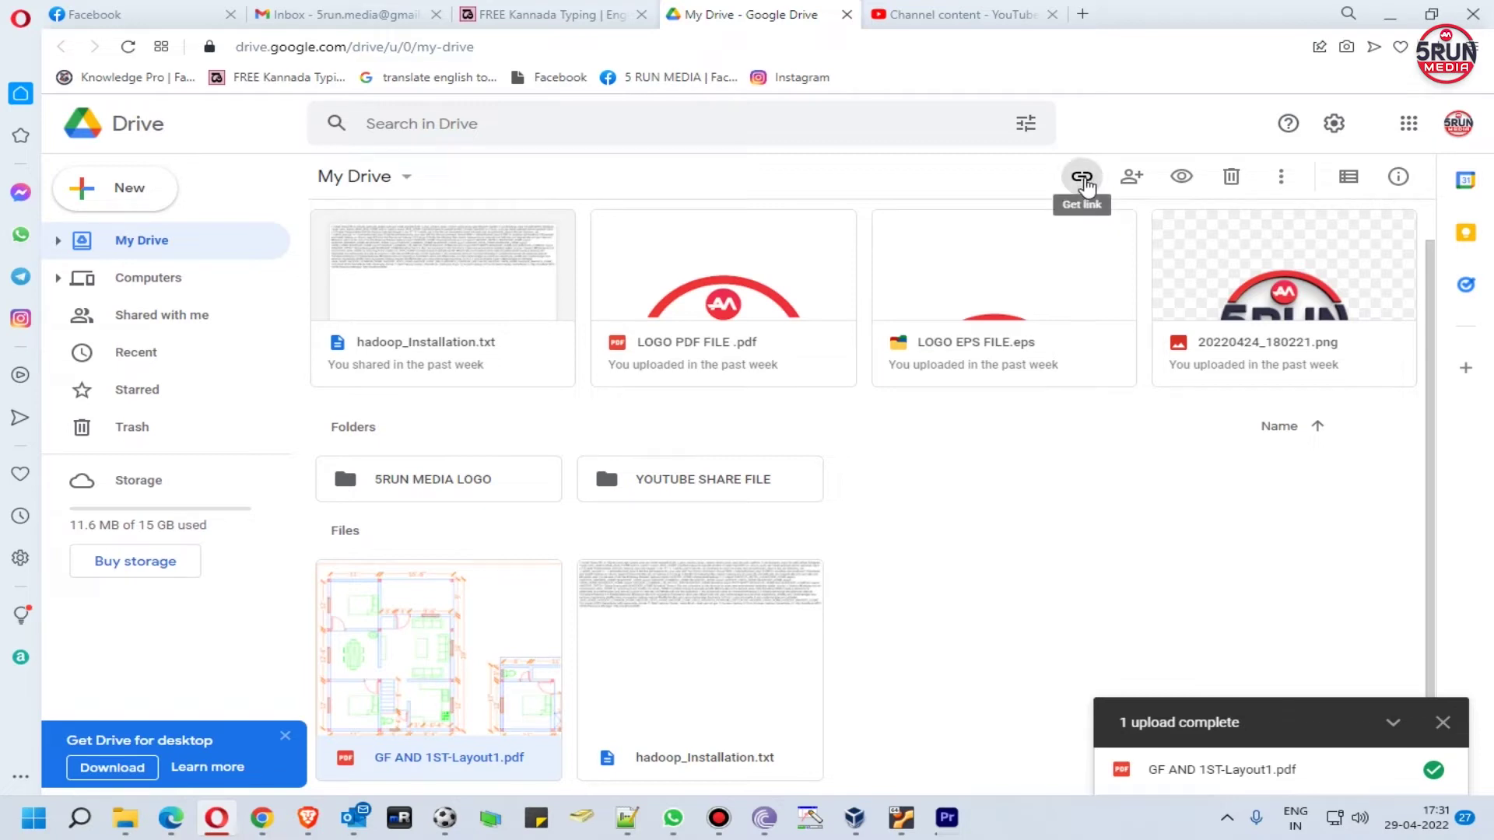
left_click(1082, 178)
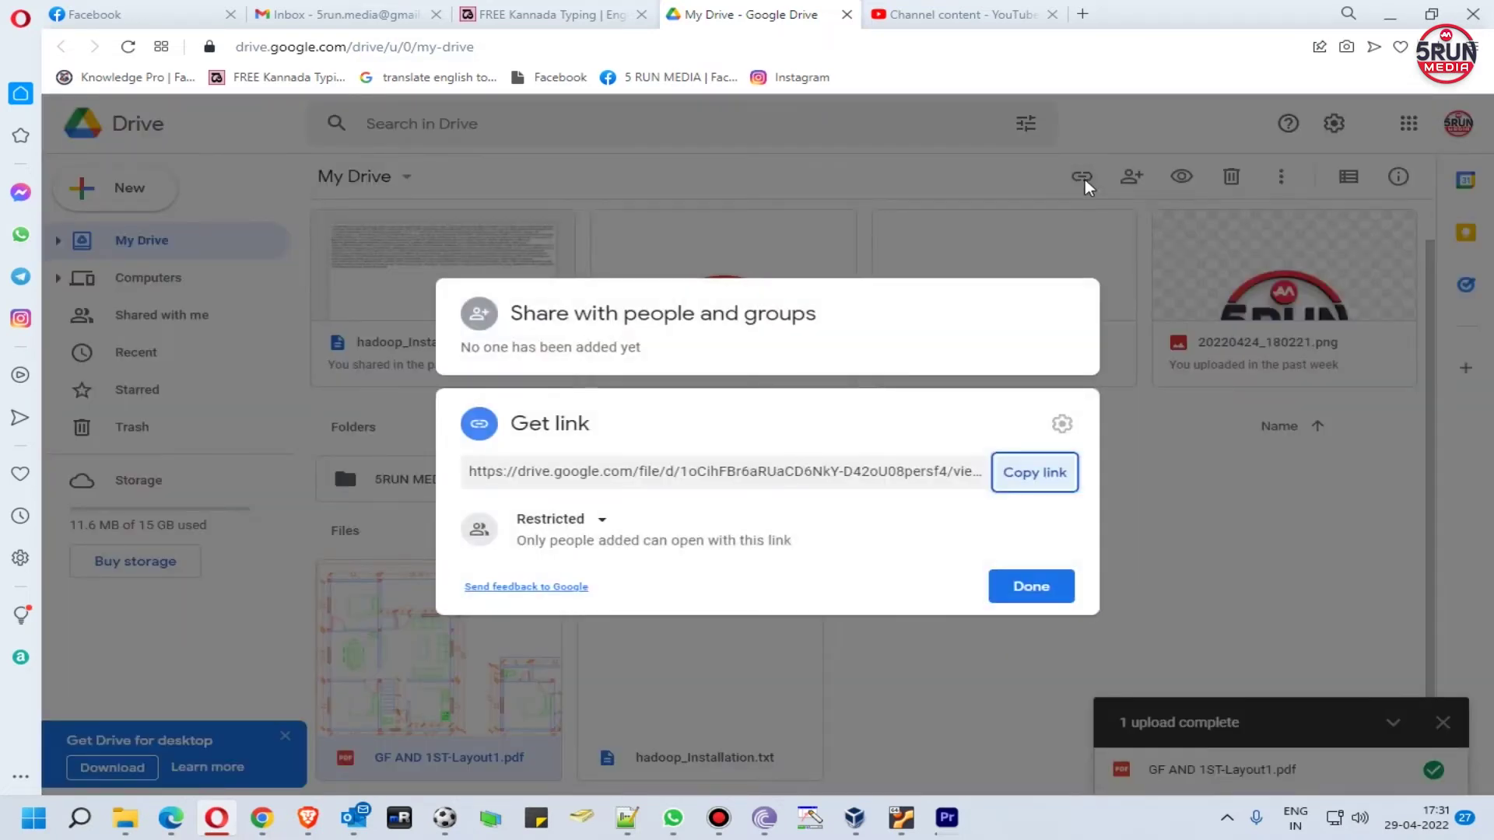
left_click(1040, 473)
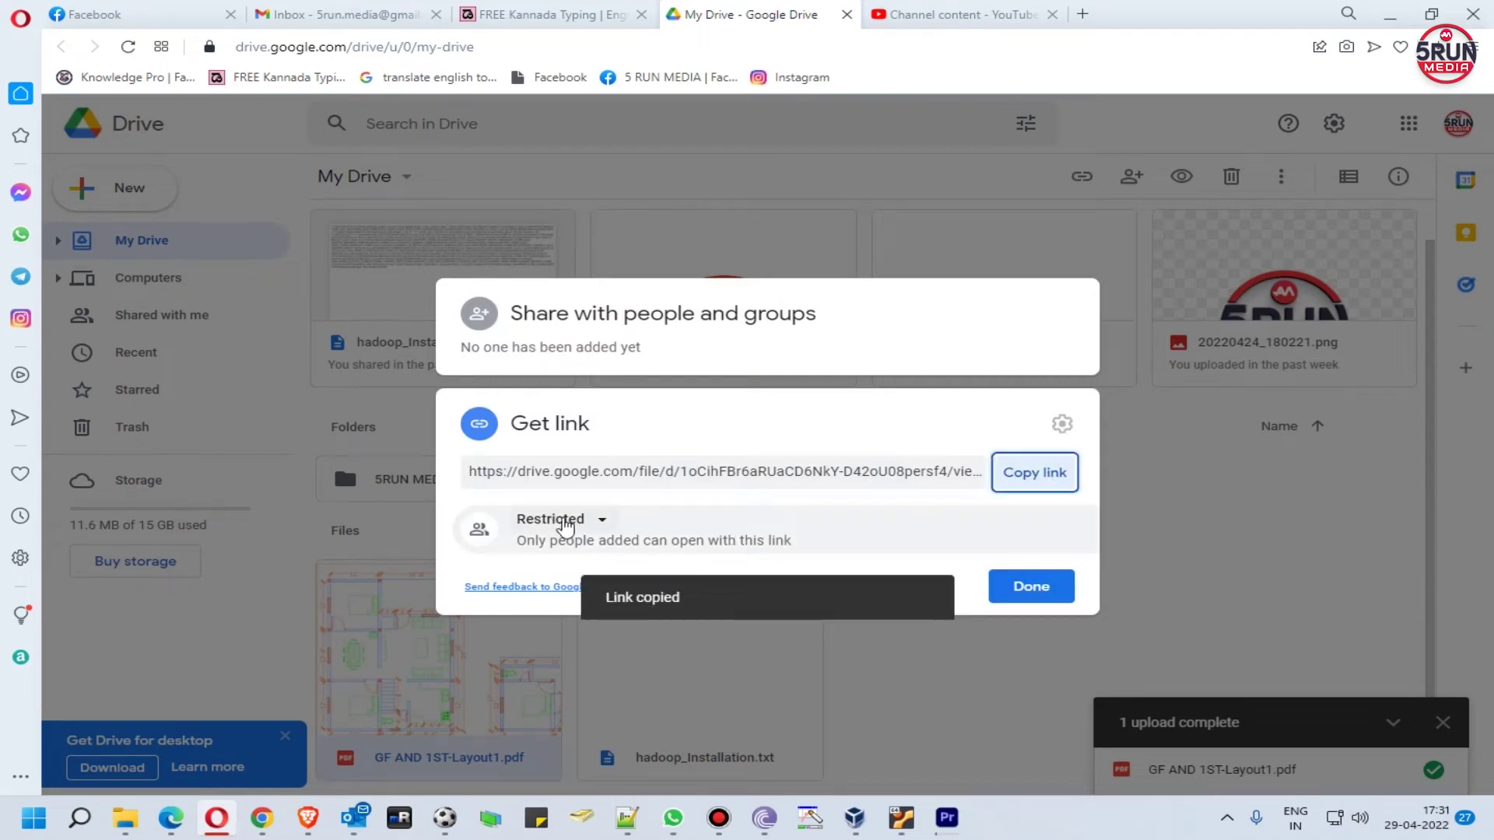
Step: Change the PDF's link access from Restricted to Anyone with the link as Viewer
left_click(602, 523)
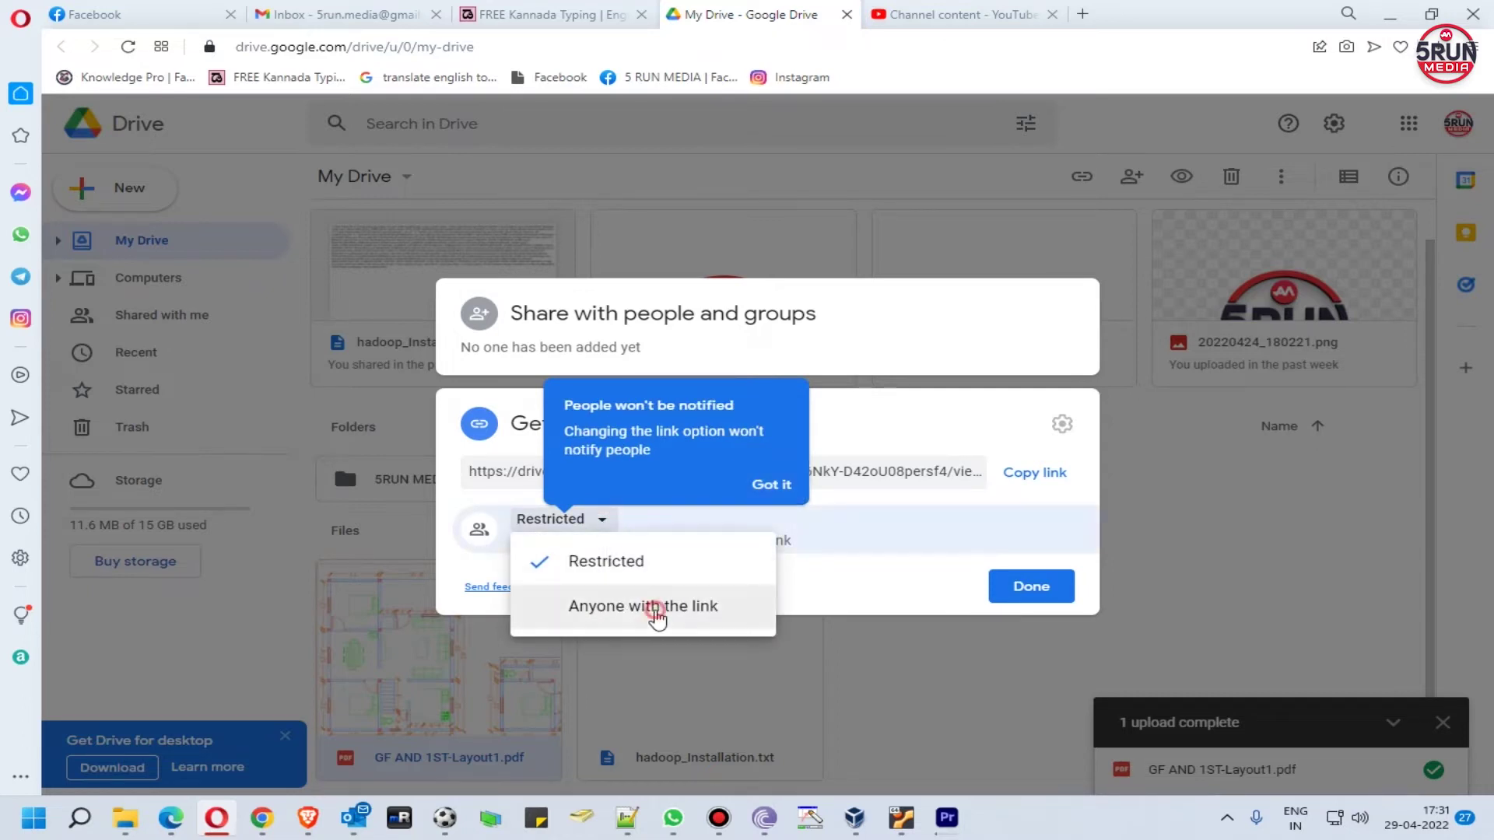
left_click(657, 615)
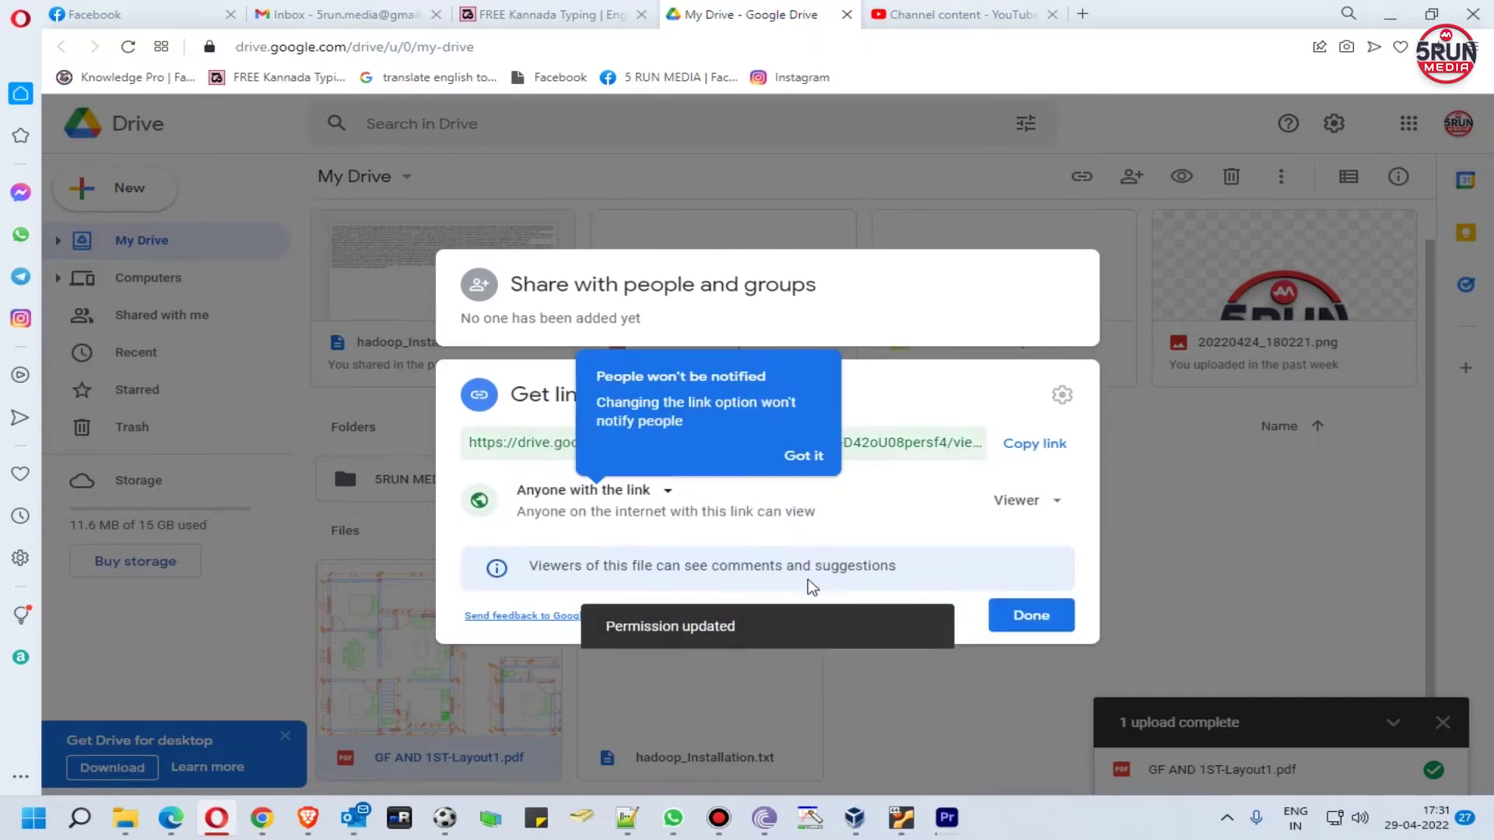
left_click(1055, 504)
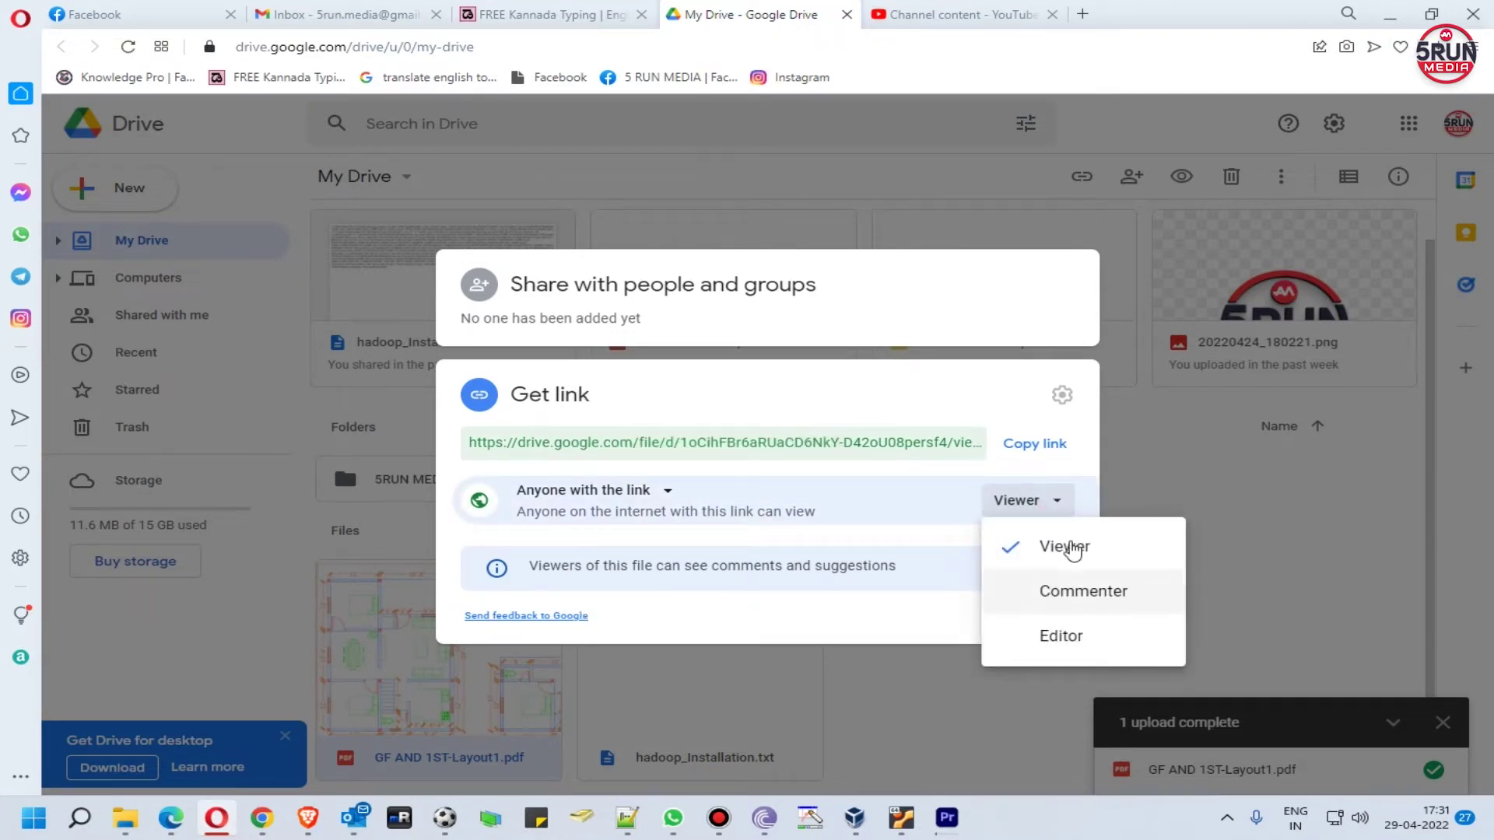
left_click(1065, 549)
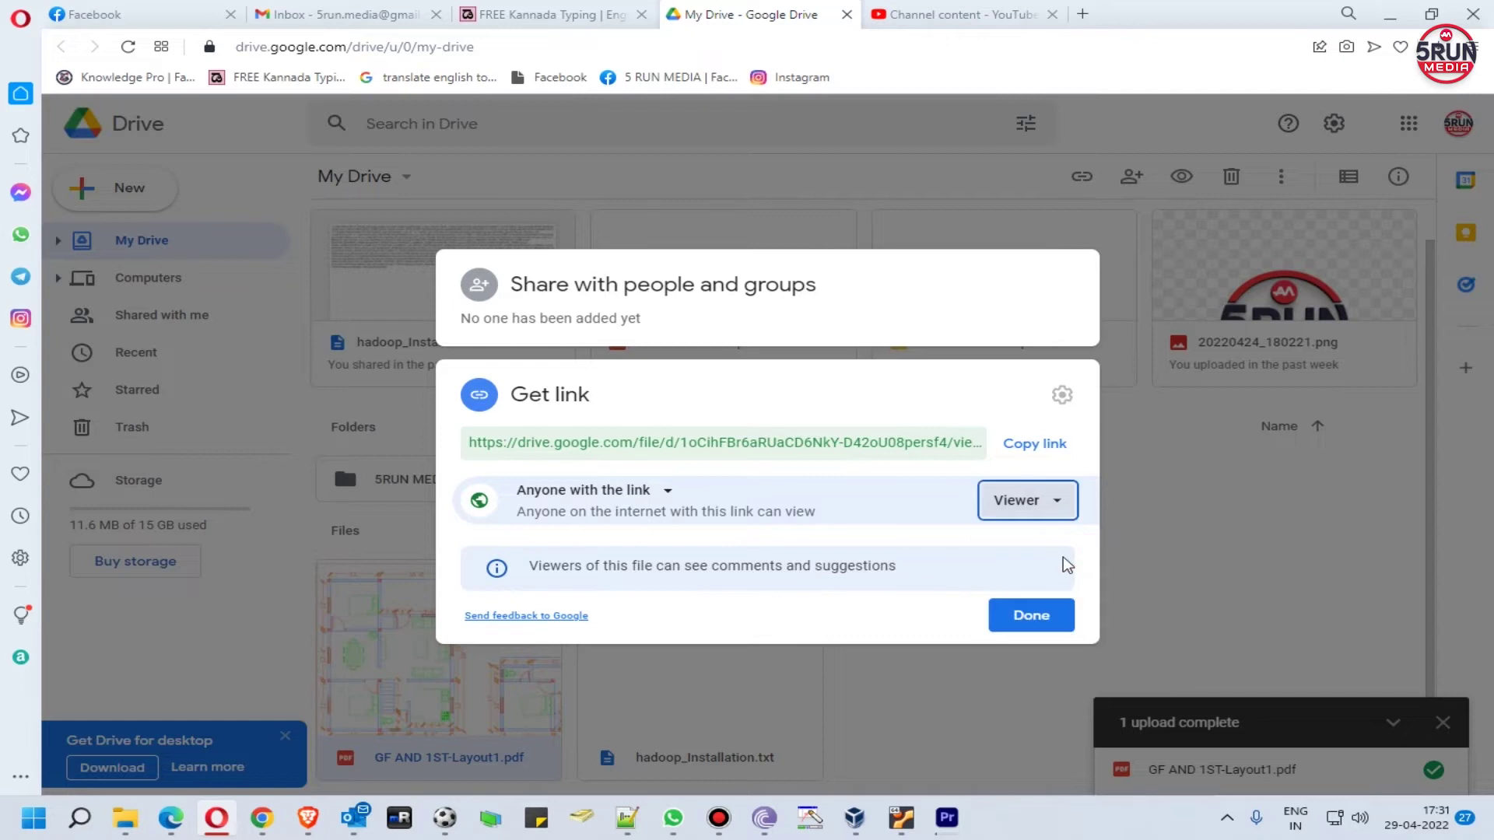
left_click(1031, 616)
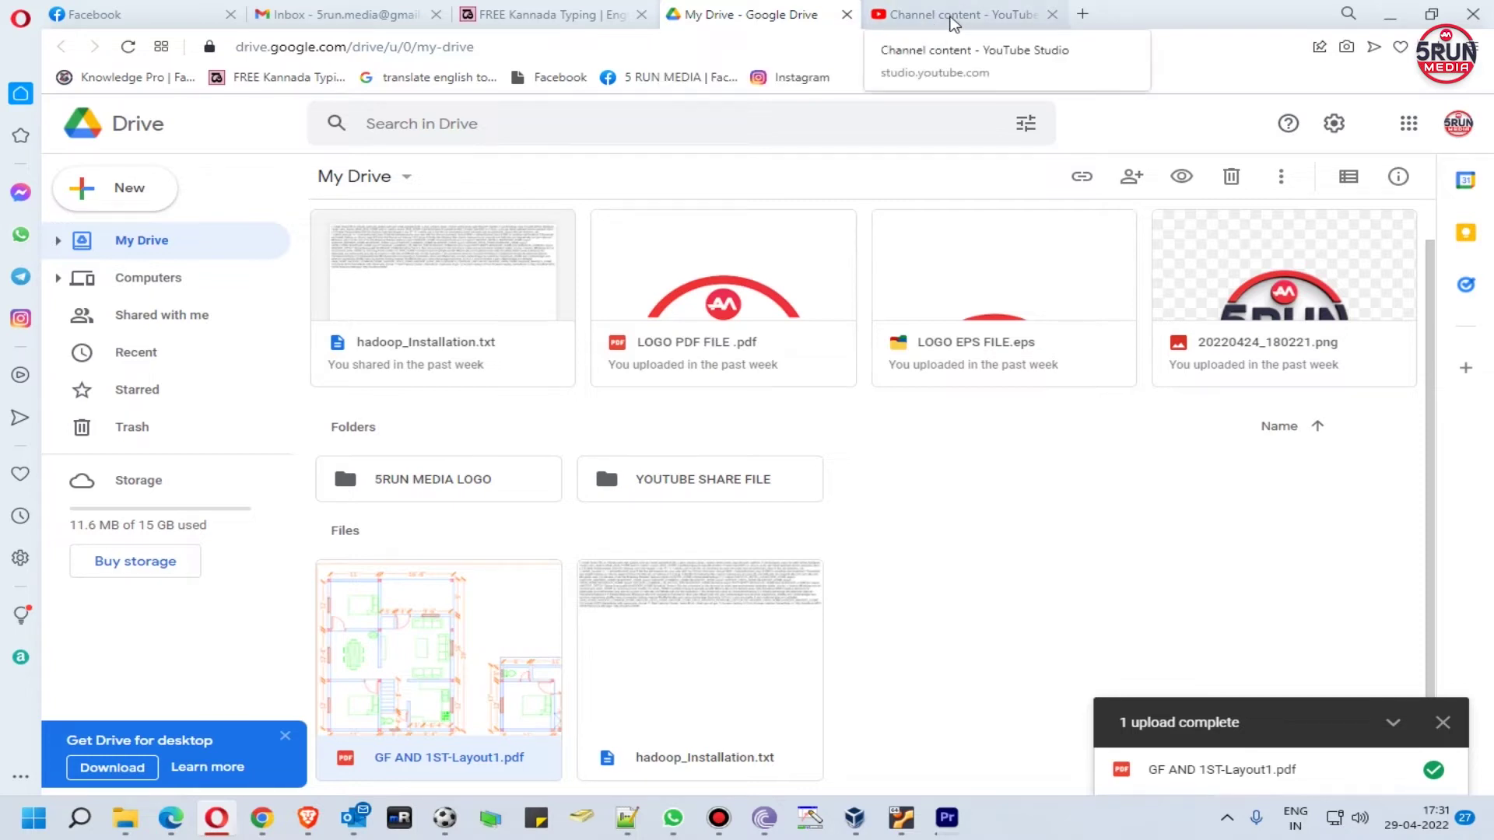
Step: Open the details editor for the AutoCAD Basics in Kannada PART 01 video in YouTube Studio
left_click(953, 19)
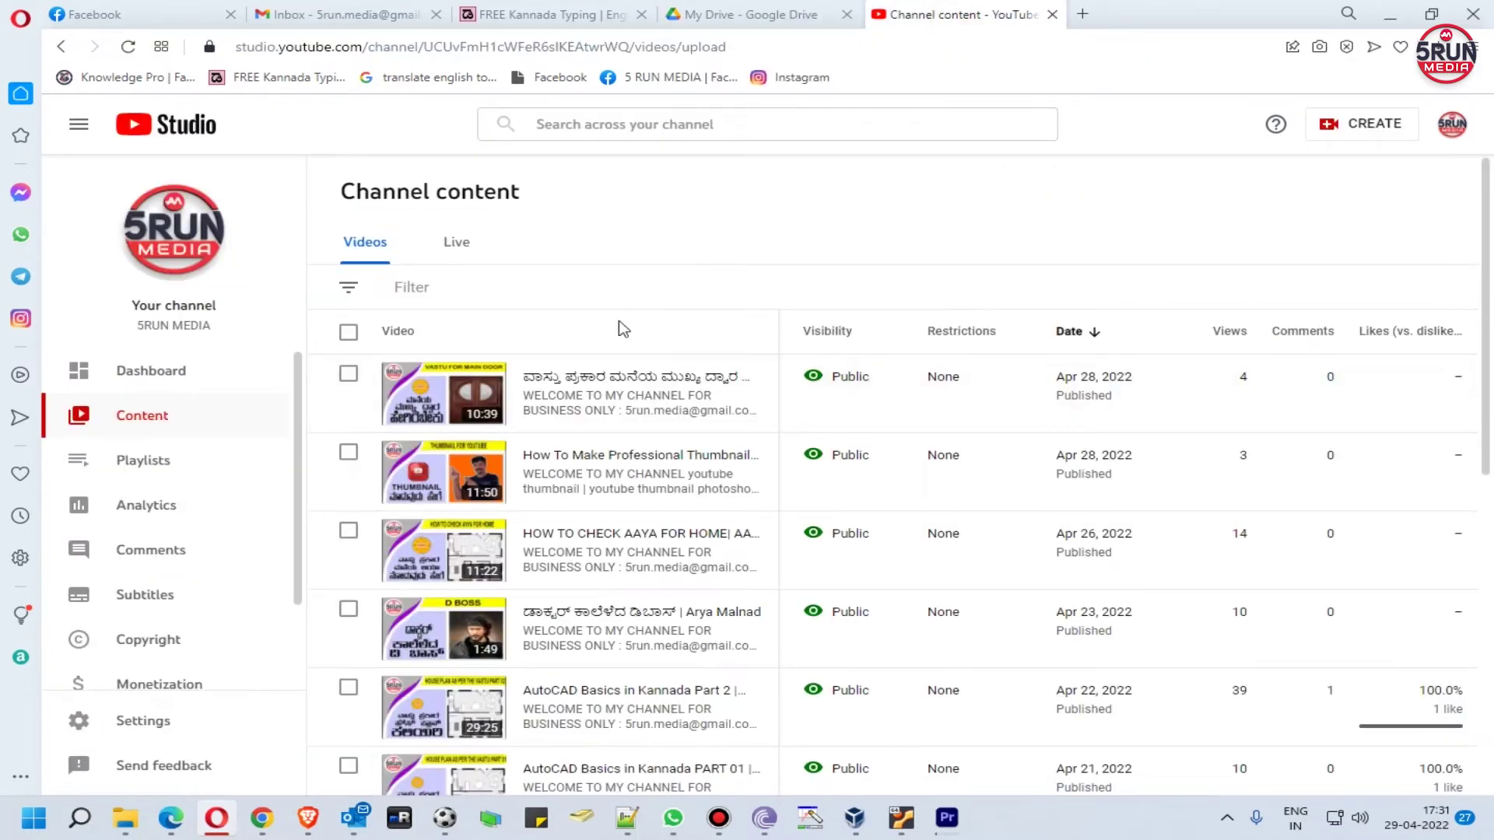
scroll(635, 427, "down", 3)
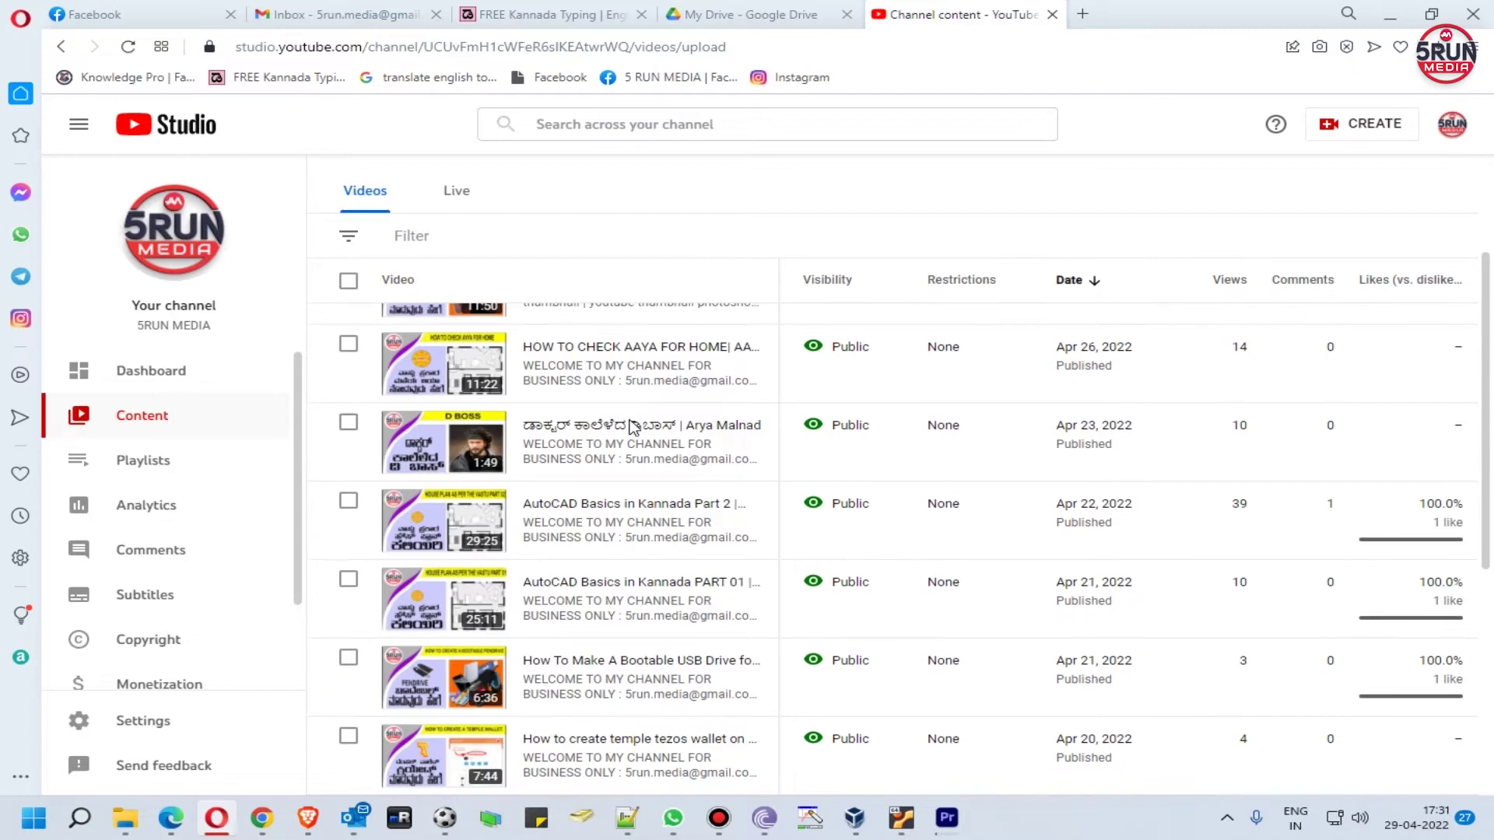
scroll(633, 427, "down", 3)
mouse_move(543, 420)
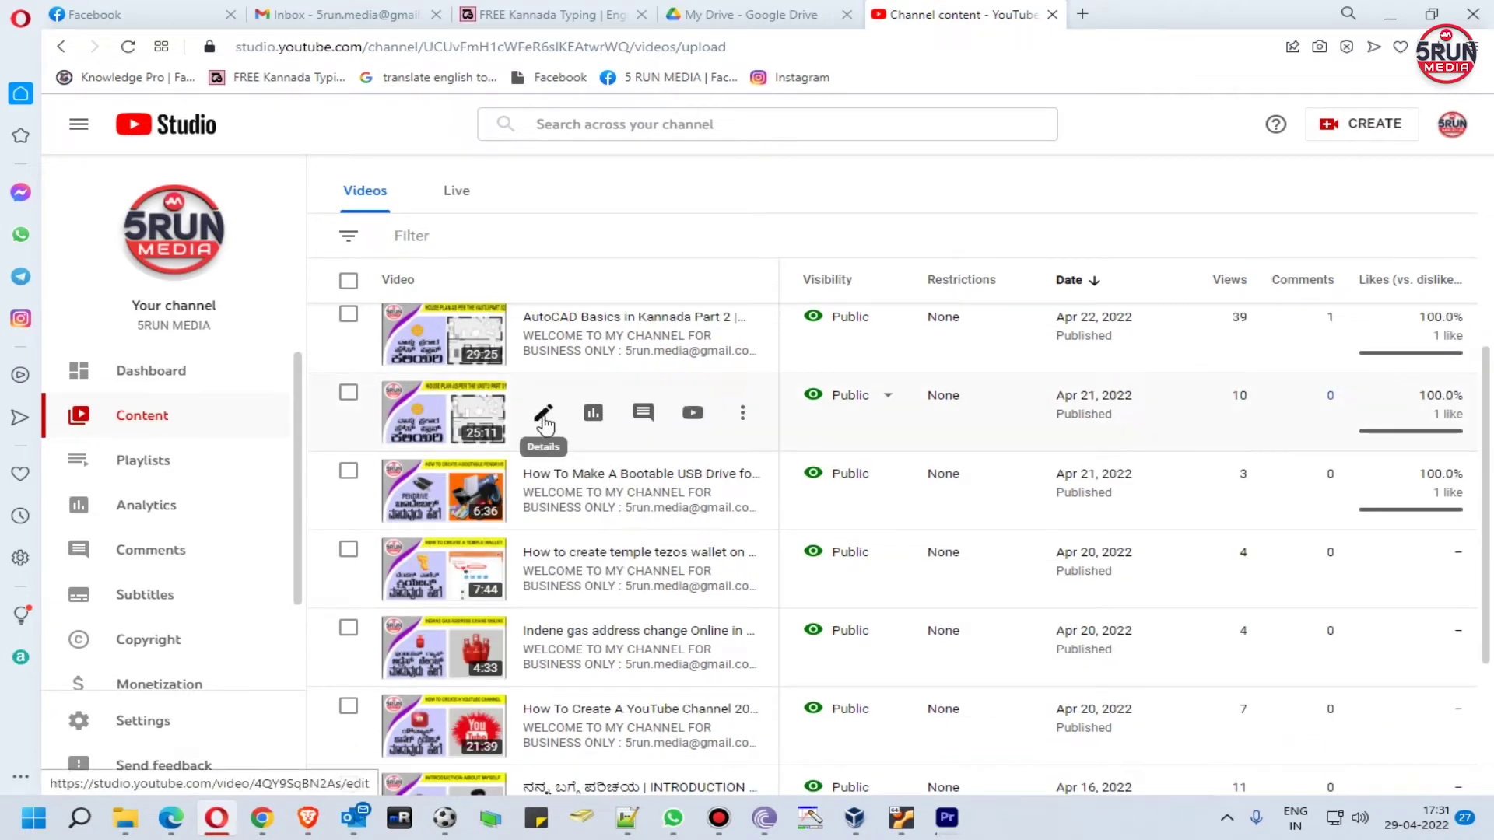
left_click(543, 417)
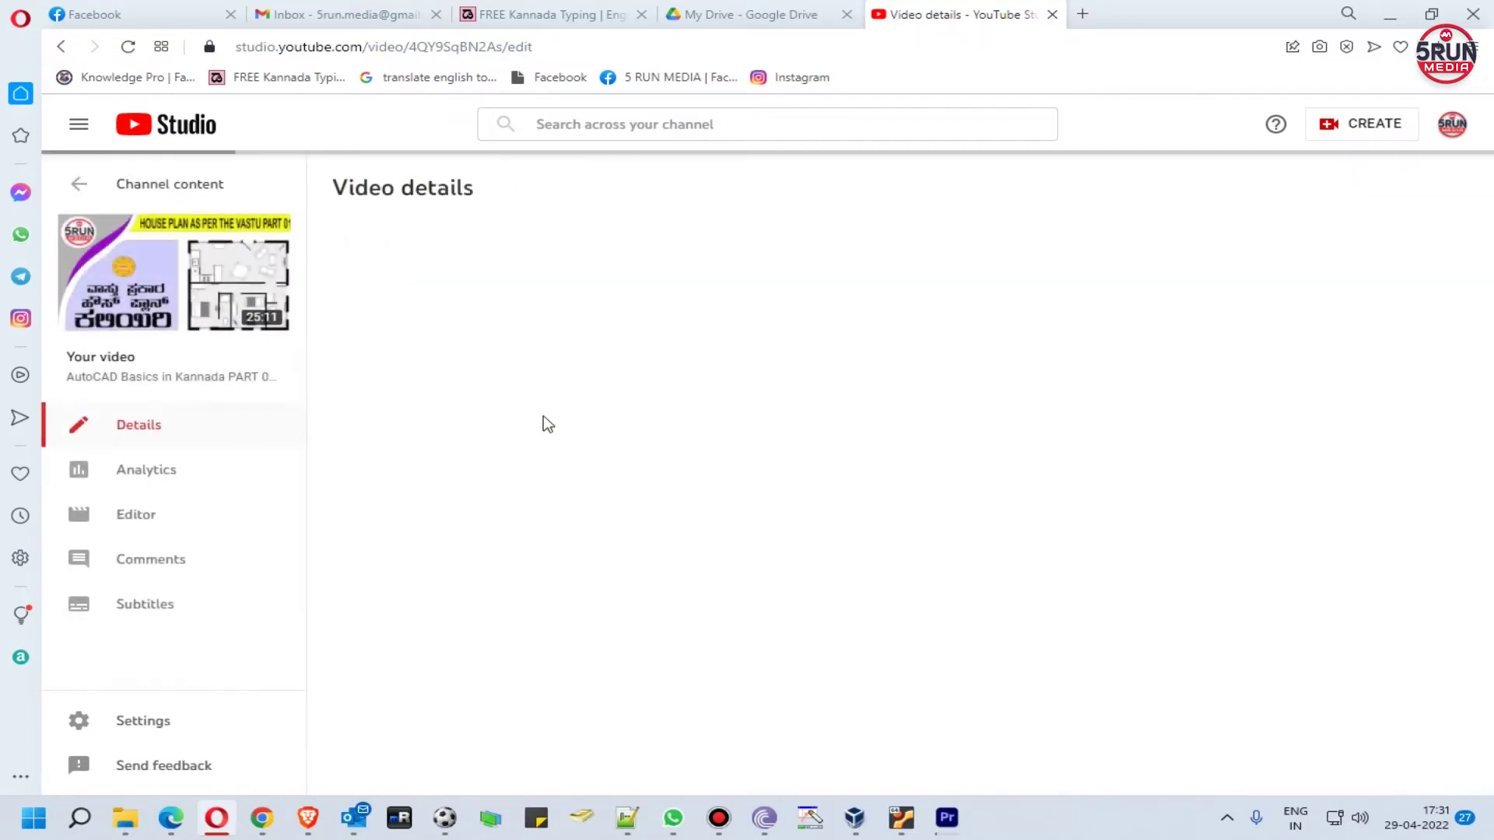
Step: Paste the Drive link on a new line below the Instagram line and save the details
left_click(803, 486)
key("Return")
key("Return")
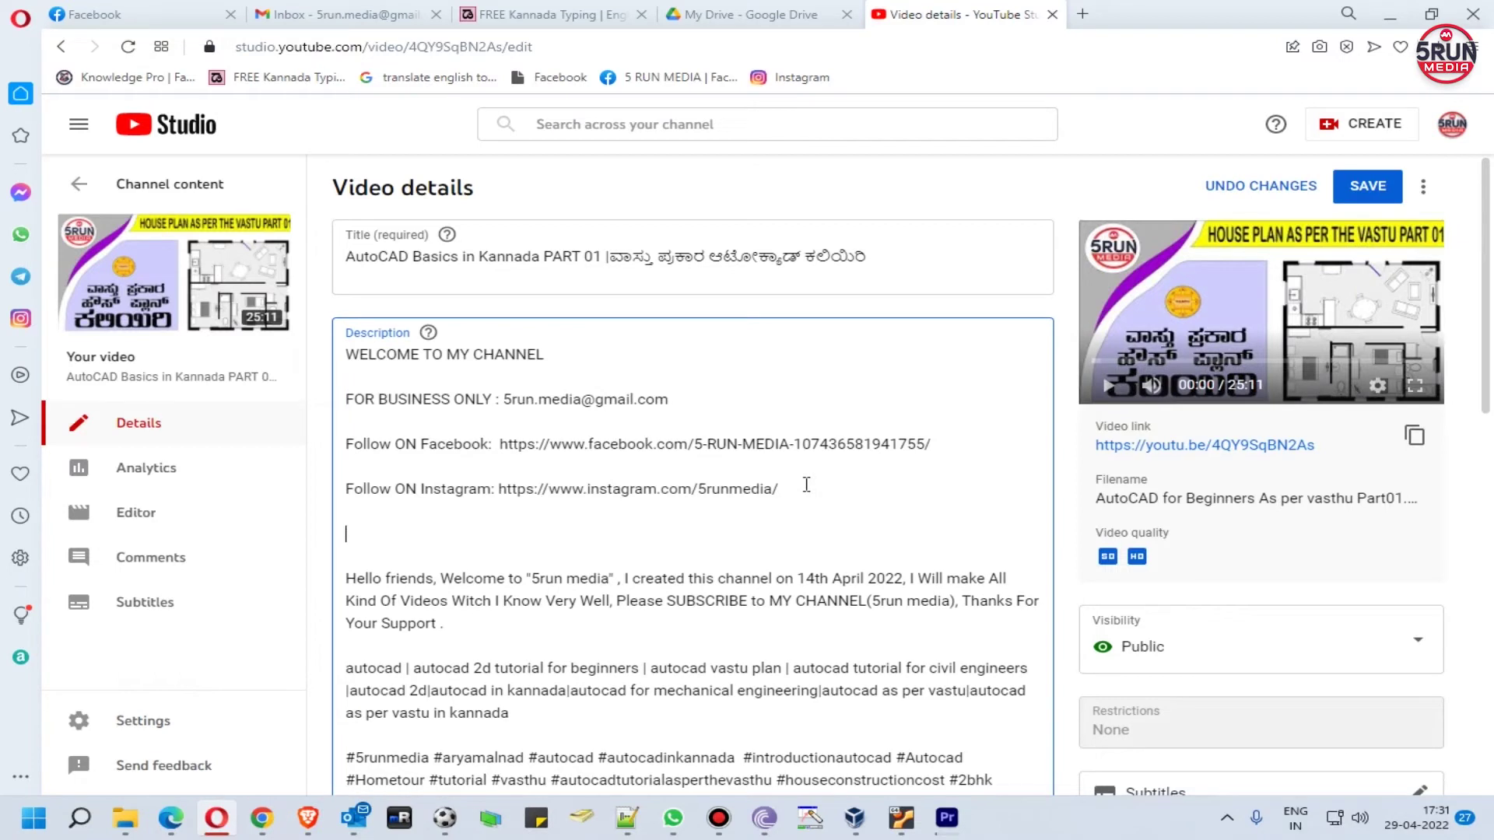
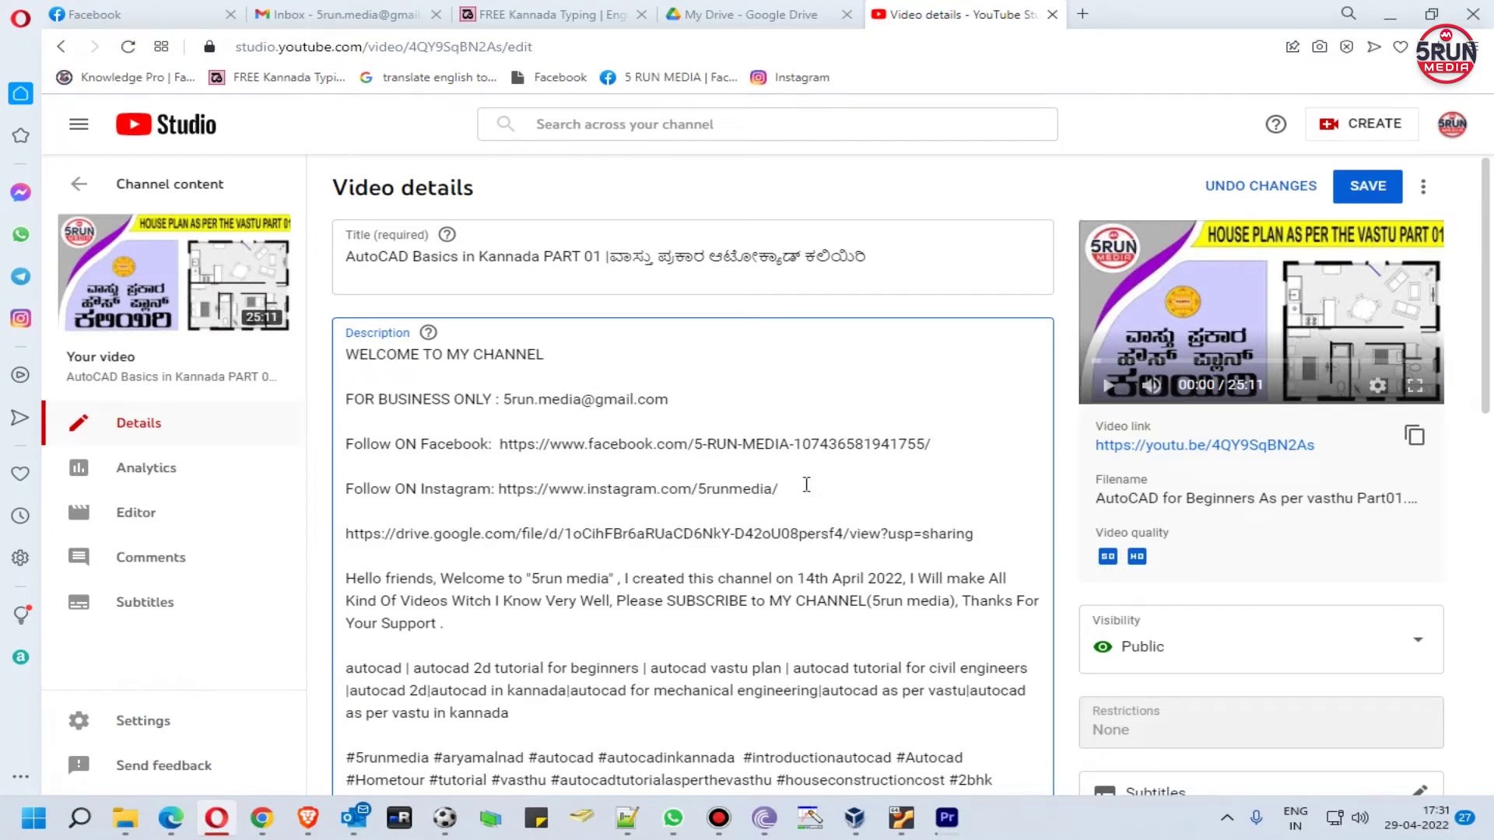
left_click(1369, 193)
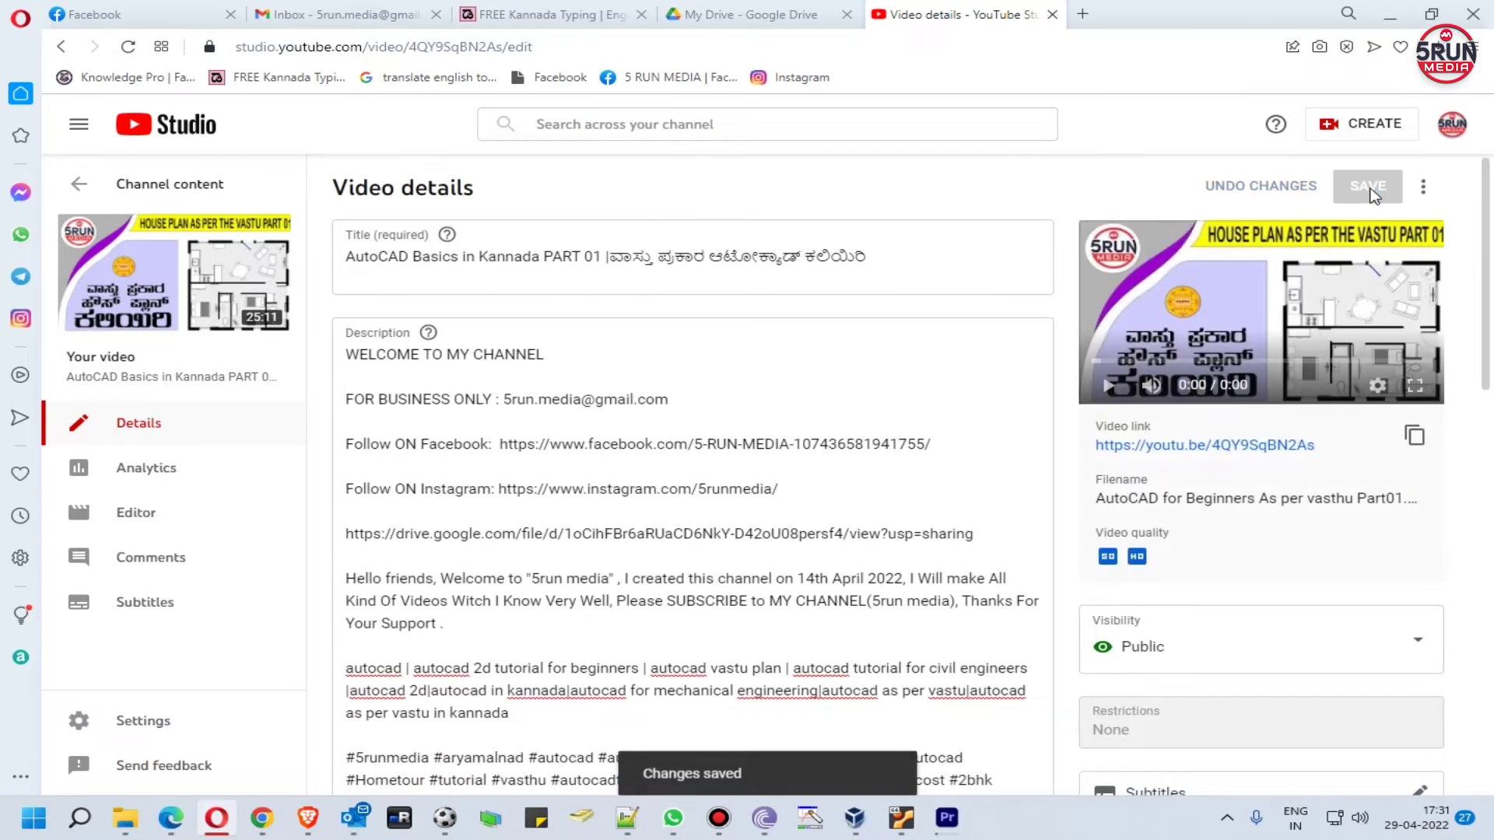
left_click(1082, 14)
Step: Load YouTube, search for '5RUN MEDIA' and open the 5RUN MEDIA channel page
left_click(187, 545)
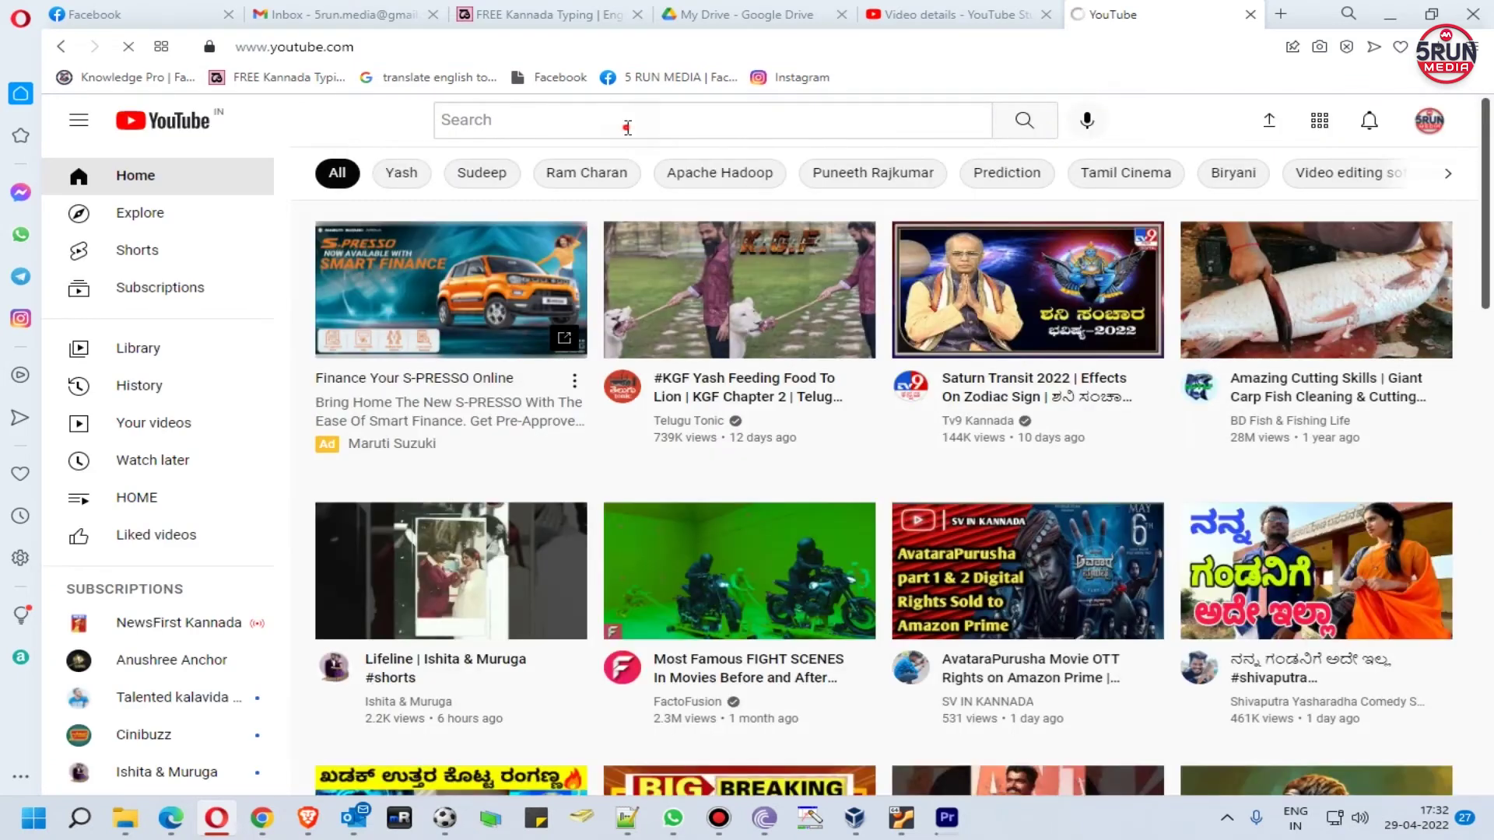
left_click(628, 127)
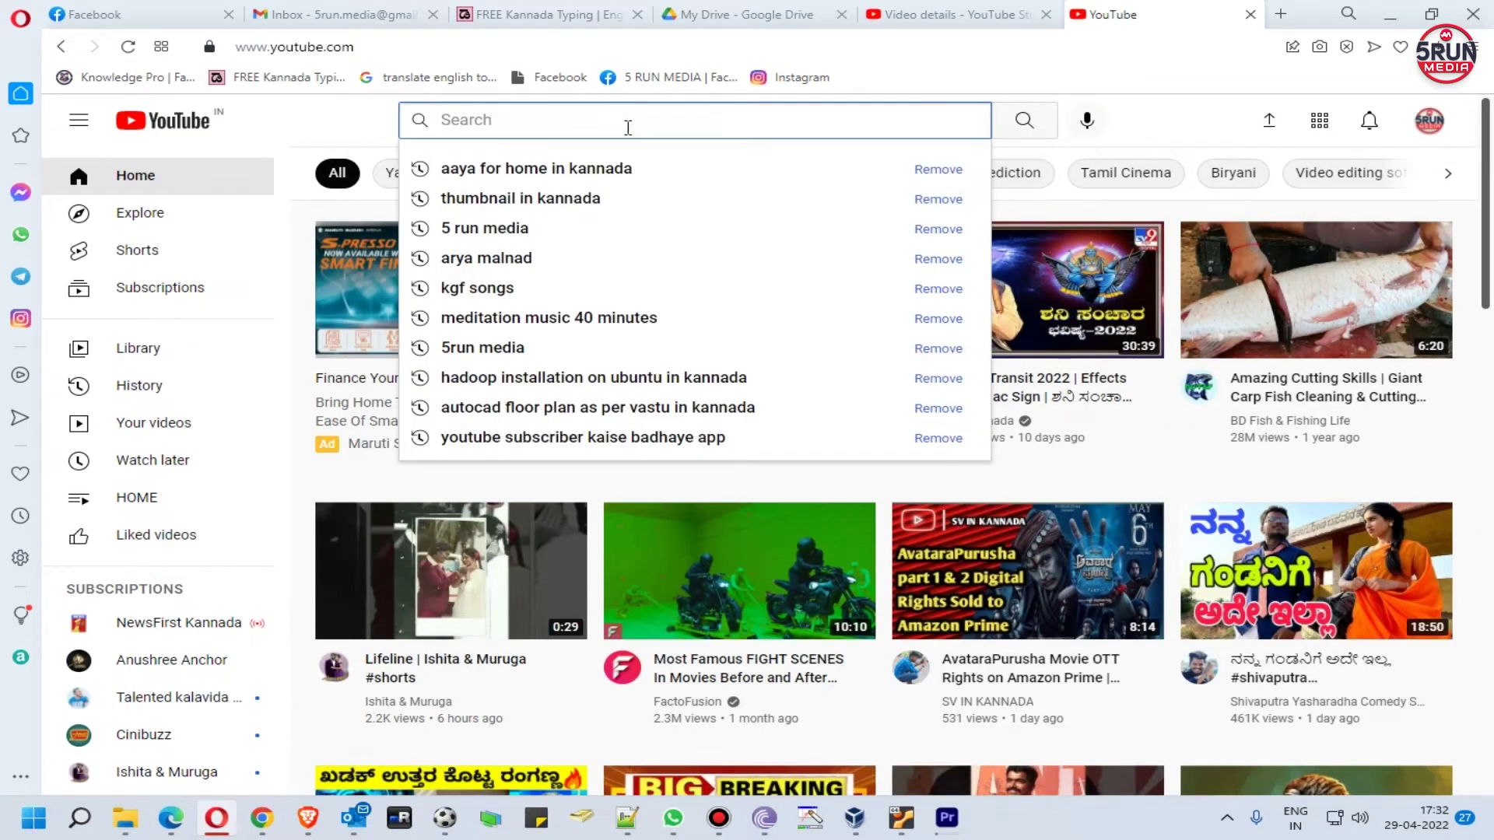
type("5RUN ")
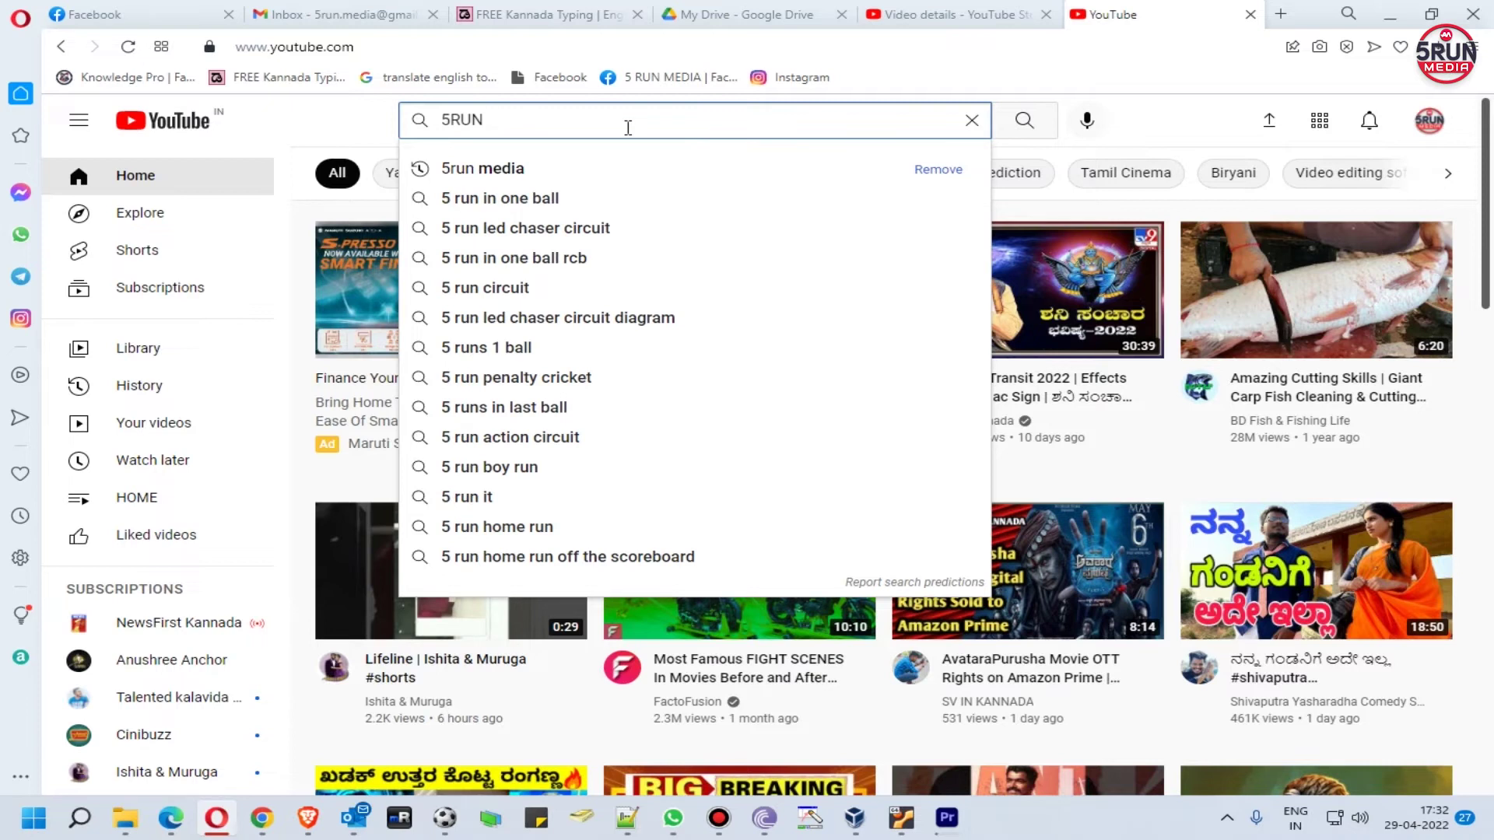
type("MEDIA")
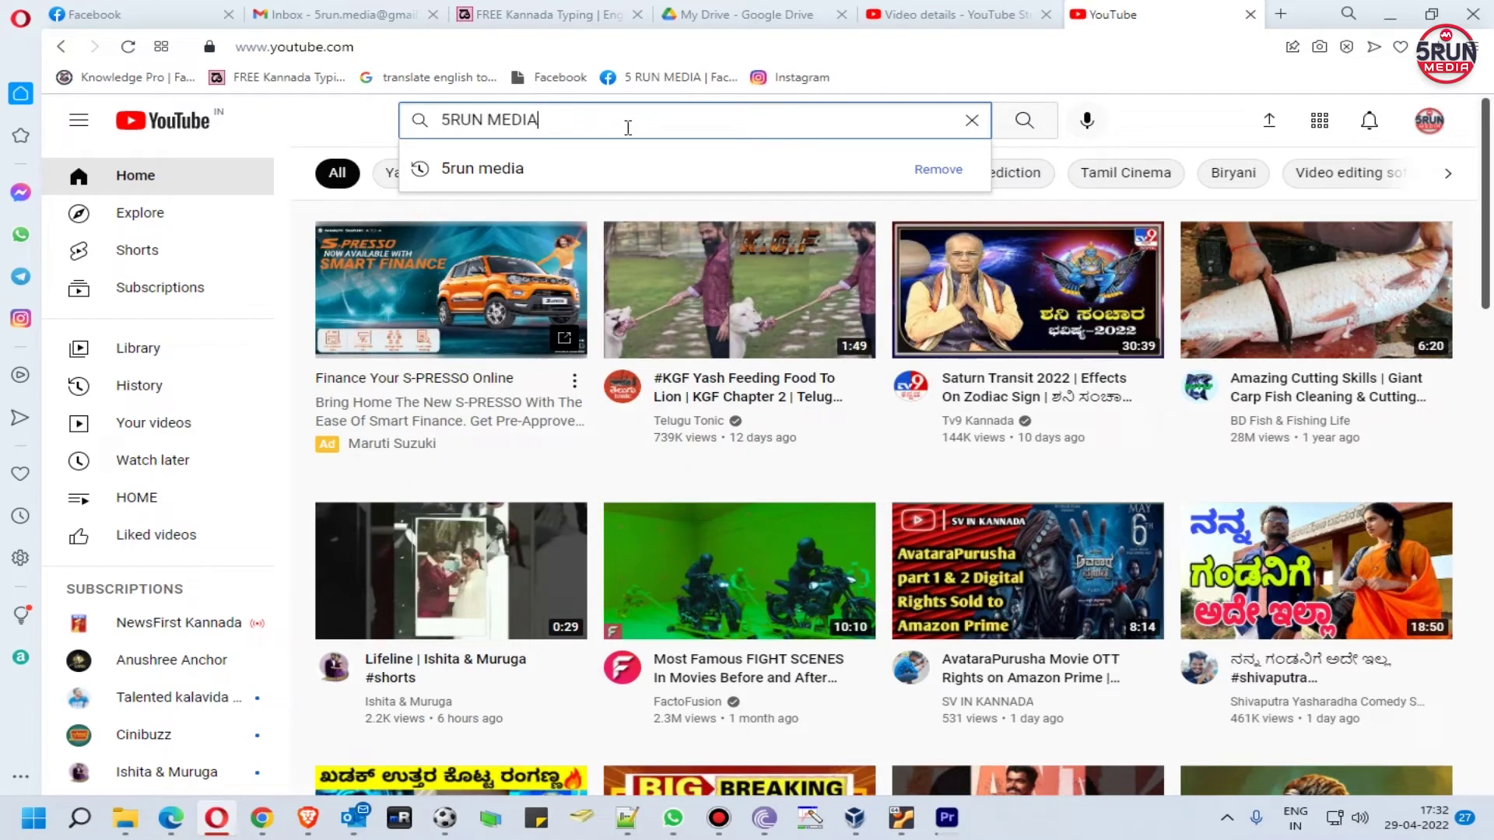
key("Return")
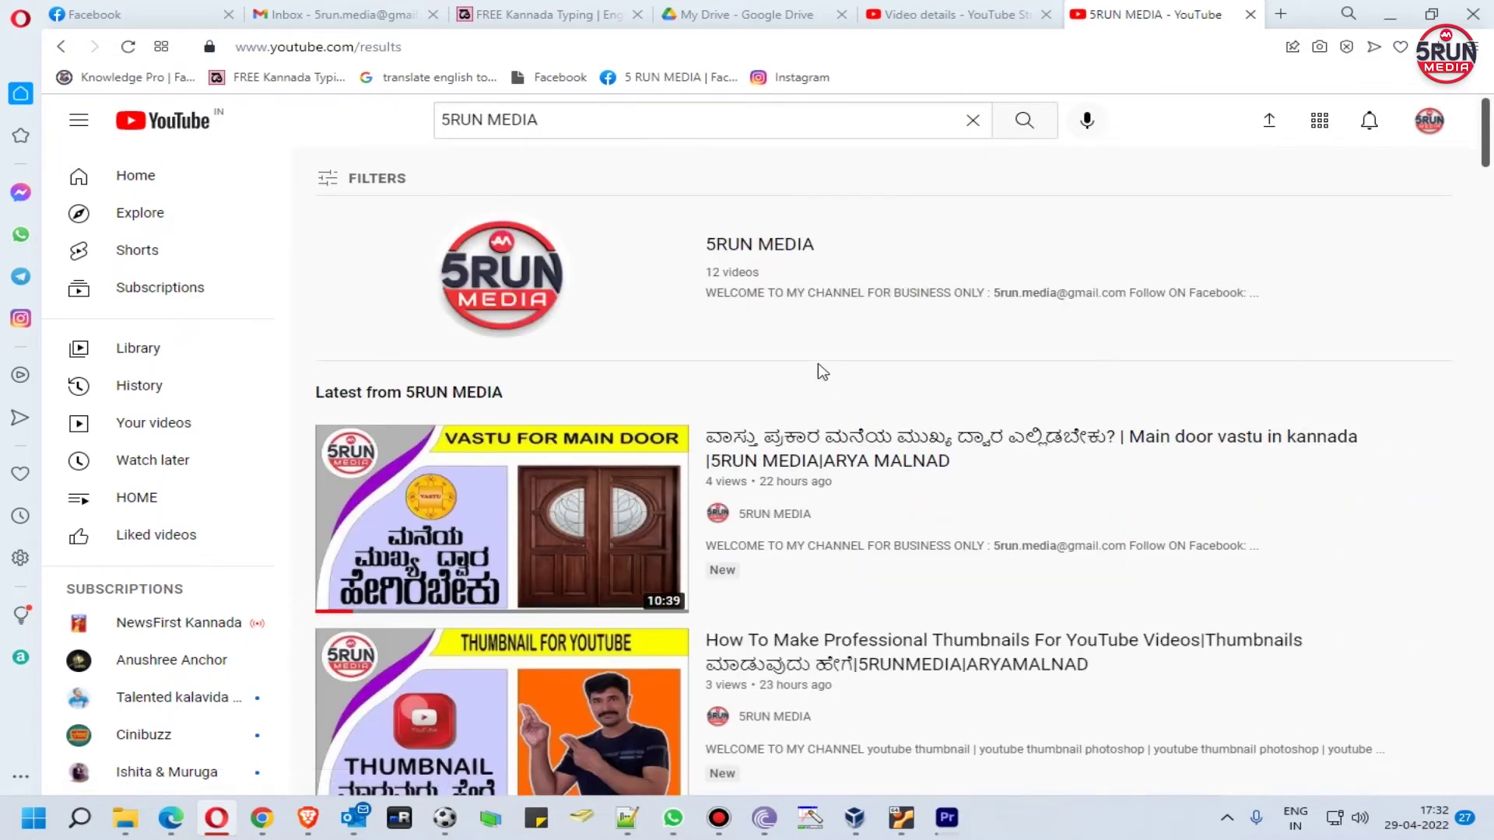
left_click(790, 251)
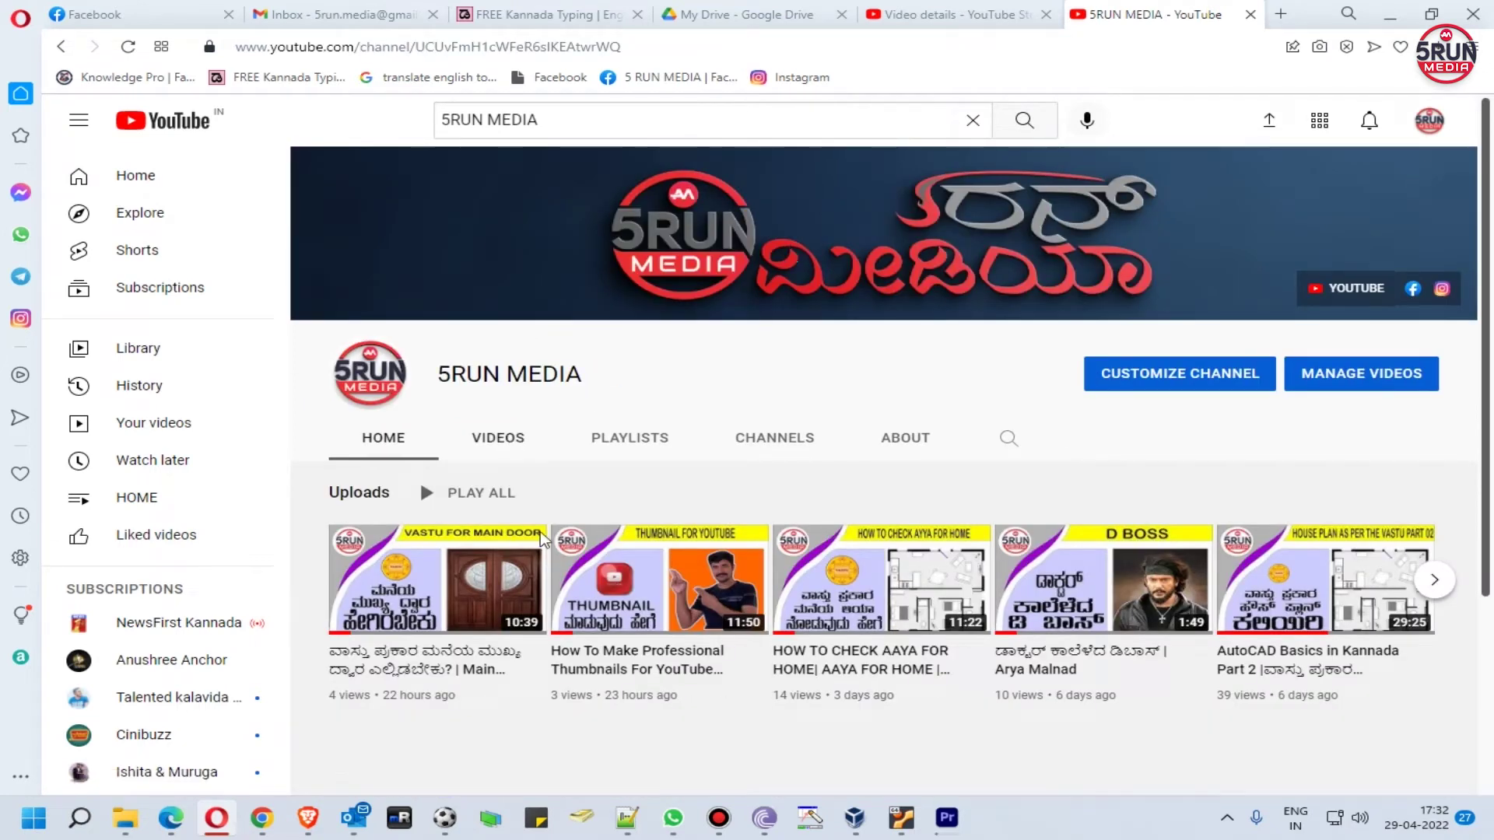
Step: Open the HOW TO CHECK AAYA FOR HOME video, view its full description, and return to the channel
left_click(878, 667)
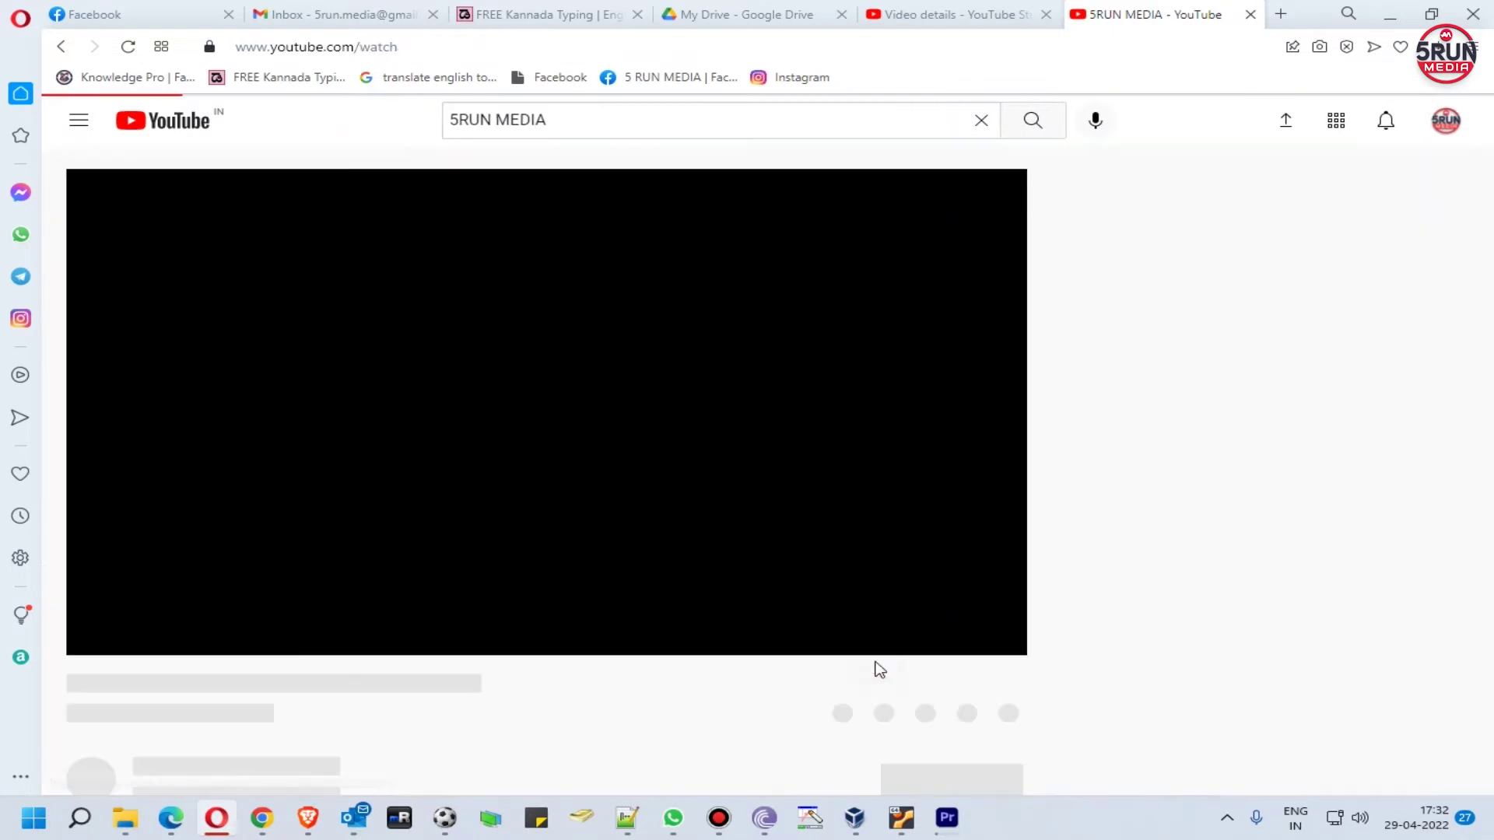
scroll(457, 671, "down", 3)
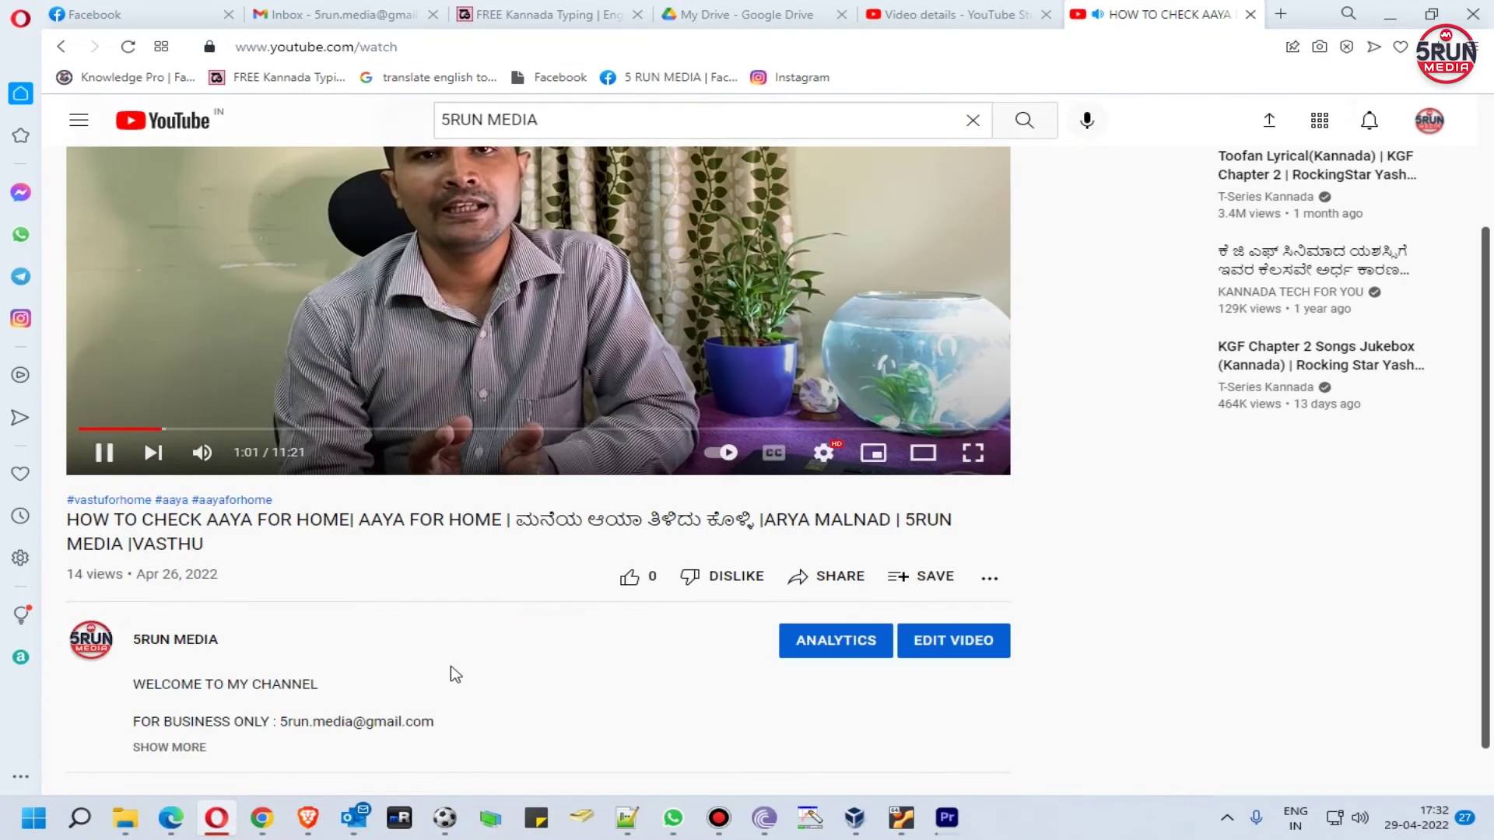
left_click(170, 747)
scroll(326, 658, "down", 5)
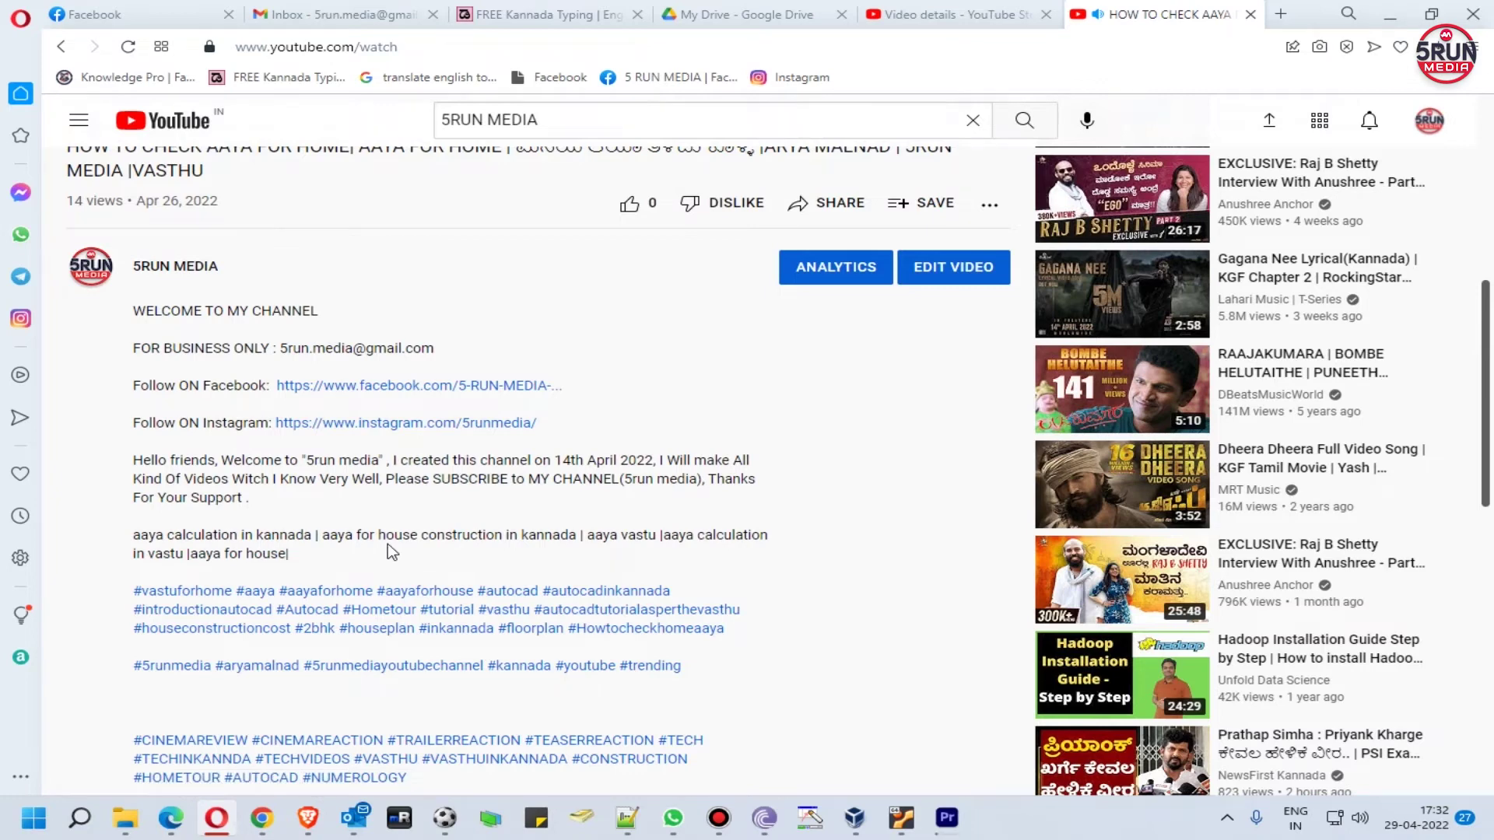
scroll(392, 552, "down", 1)
scroll(390, 553, "up", 5)
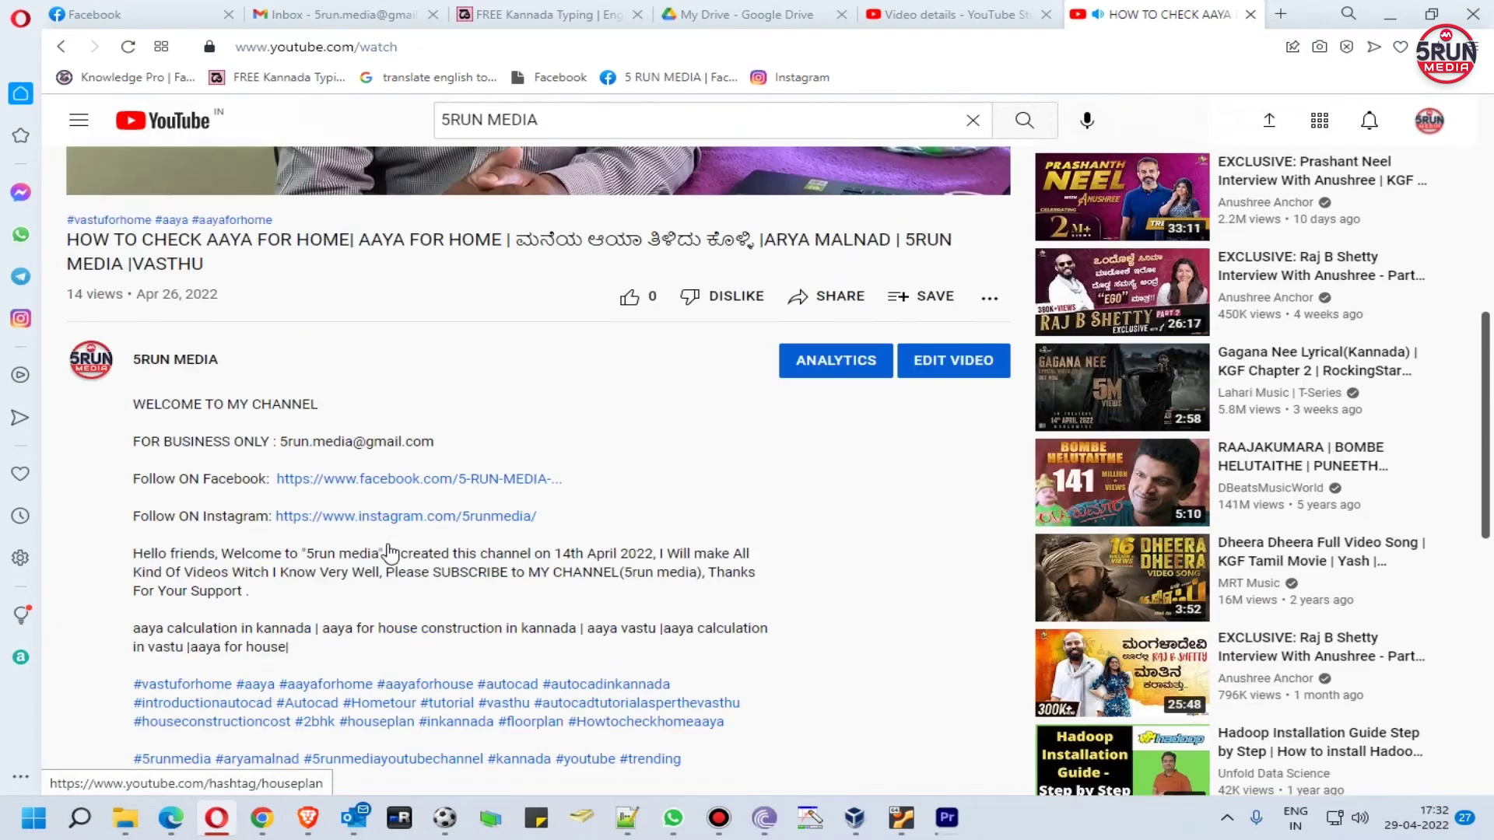
scroll(391, 552, "up", 3)
left_click(60, 47)
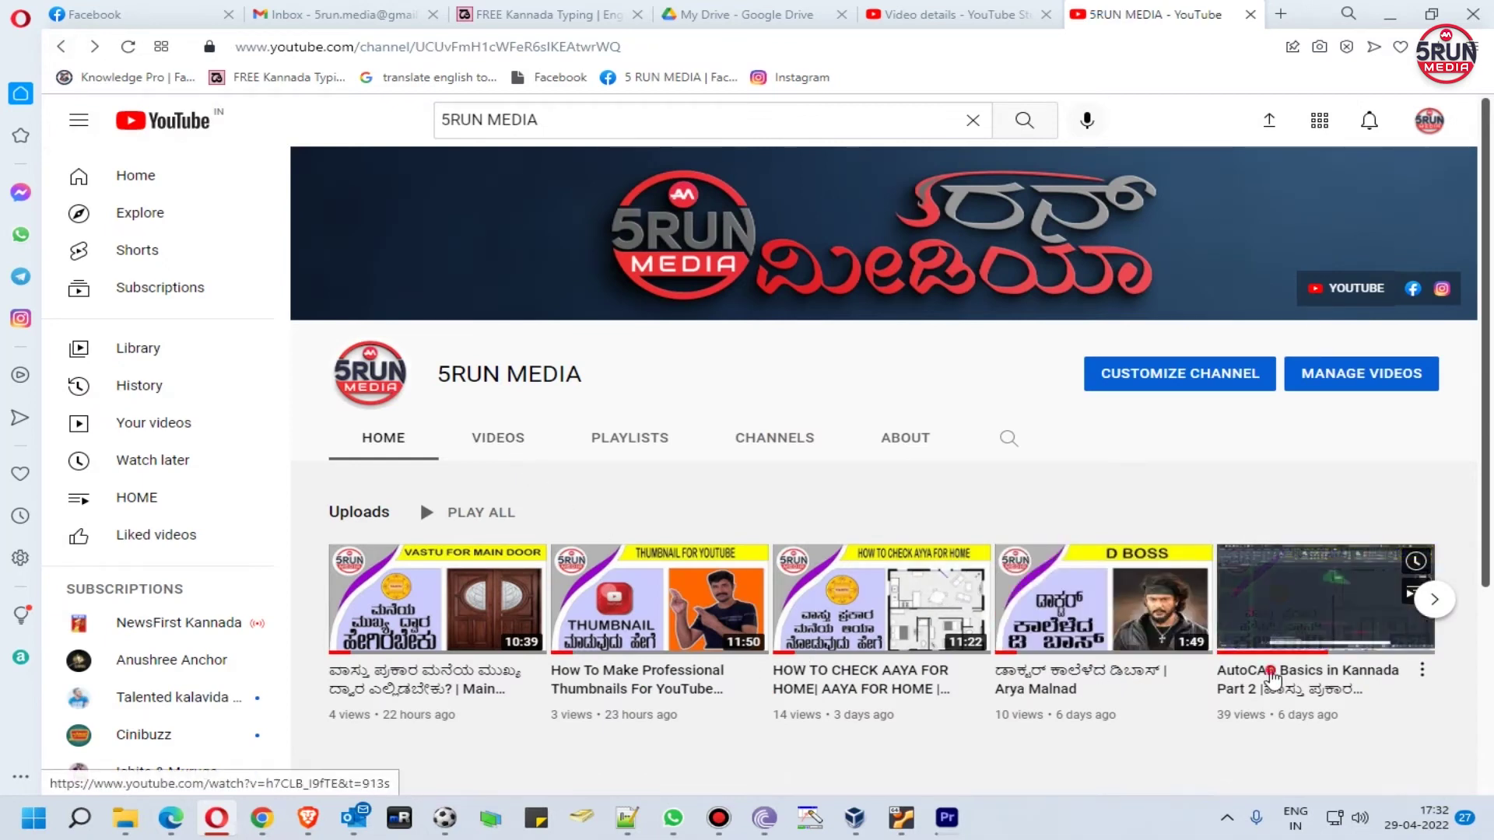
Step: Open AutoCAD Basics in Kannada Part 2, mute it, and expand its description
left_click(1270, 681)
left_click(202, 615)
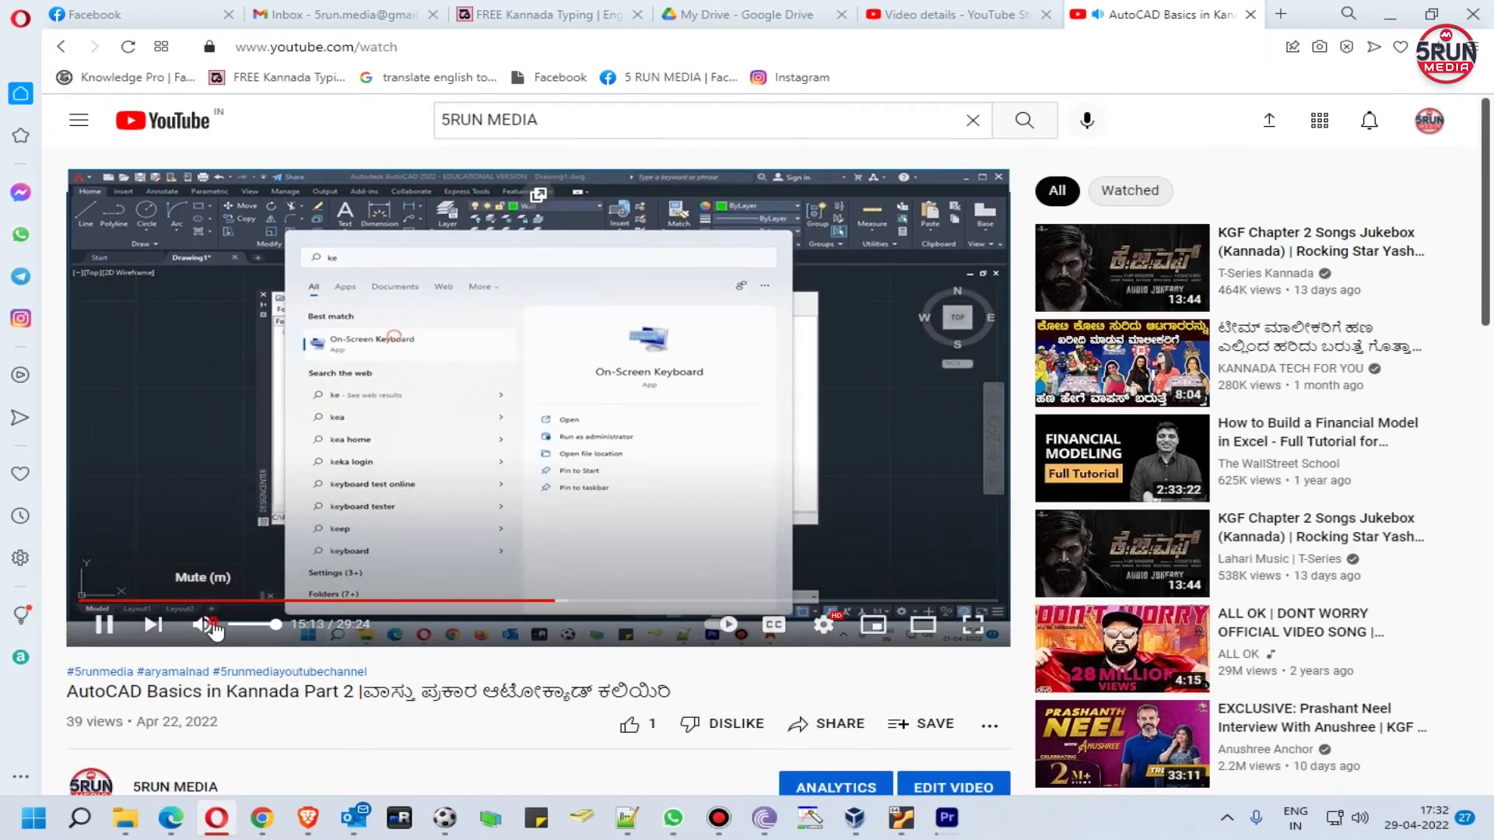
scroll(335, 580, "down", 3)
scroll(339, 582, "down", 2)
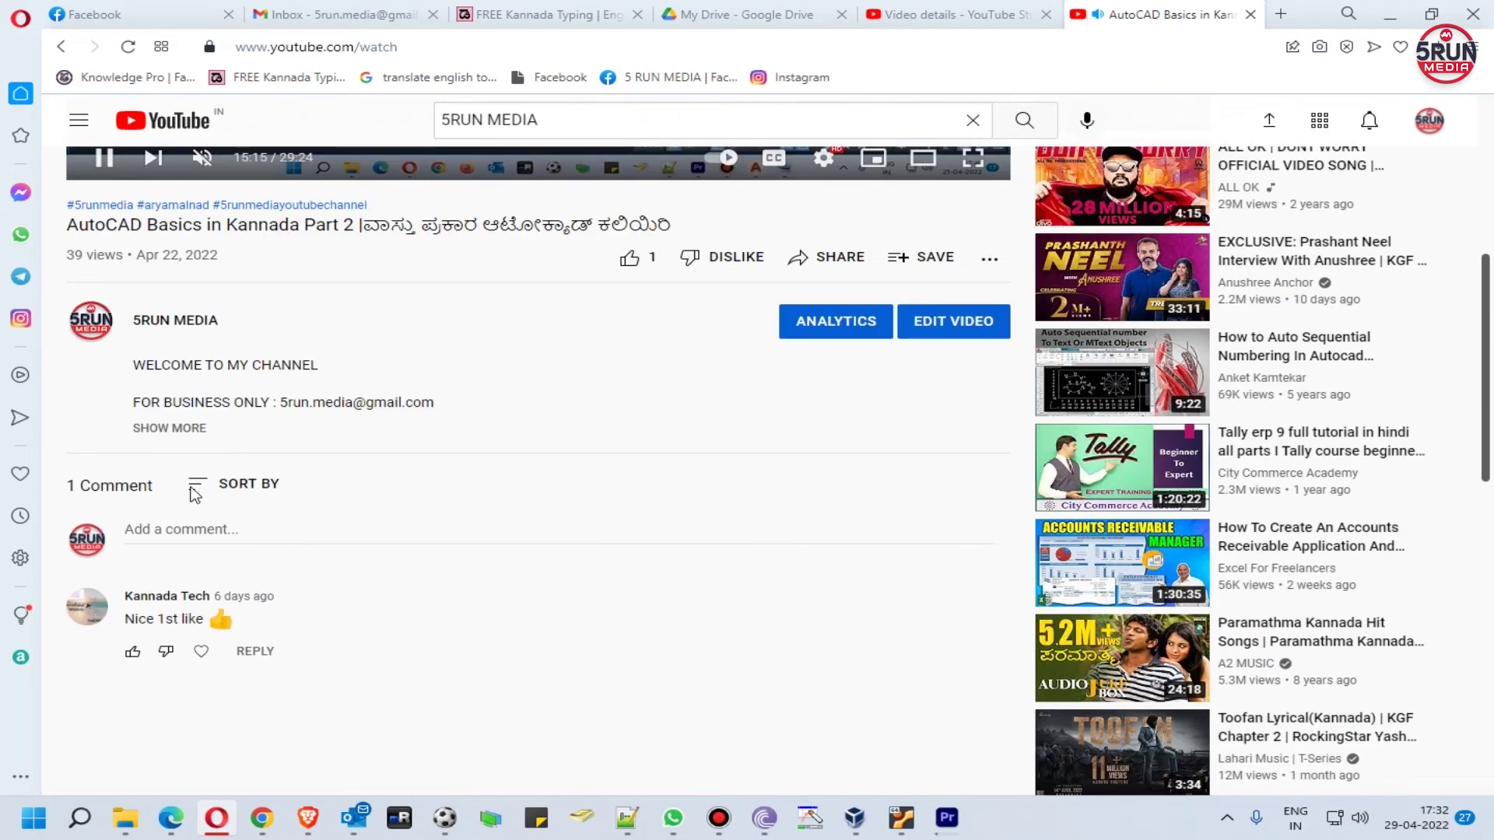
left_click(186, 428)
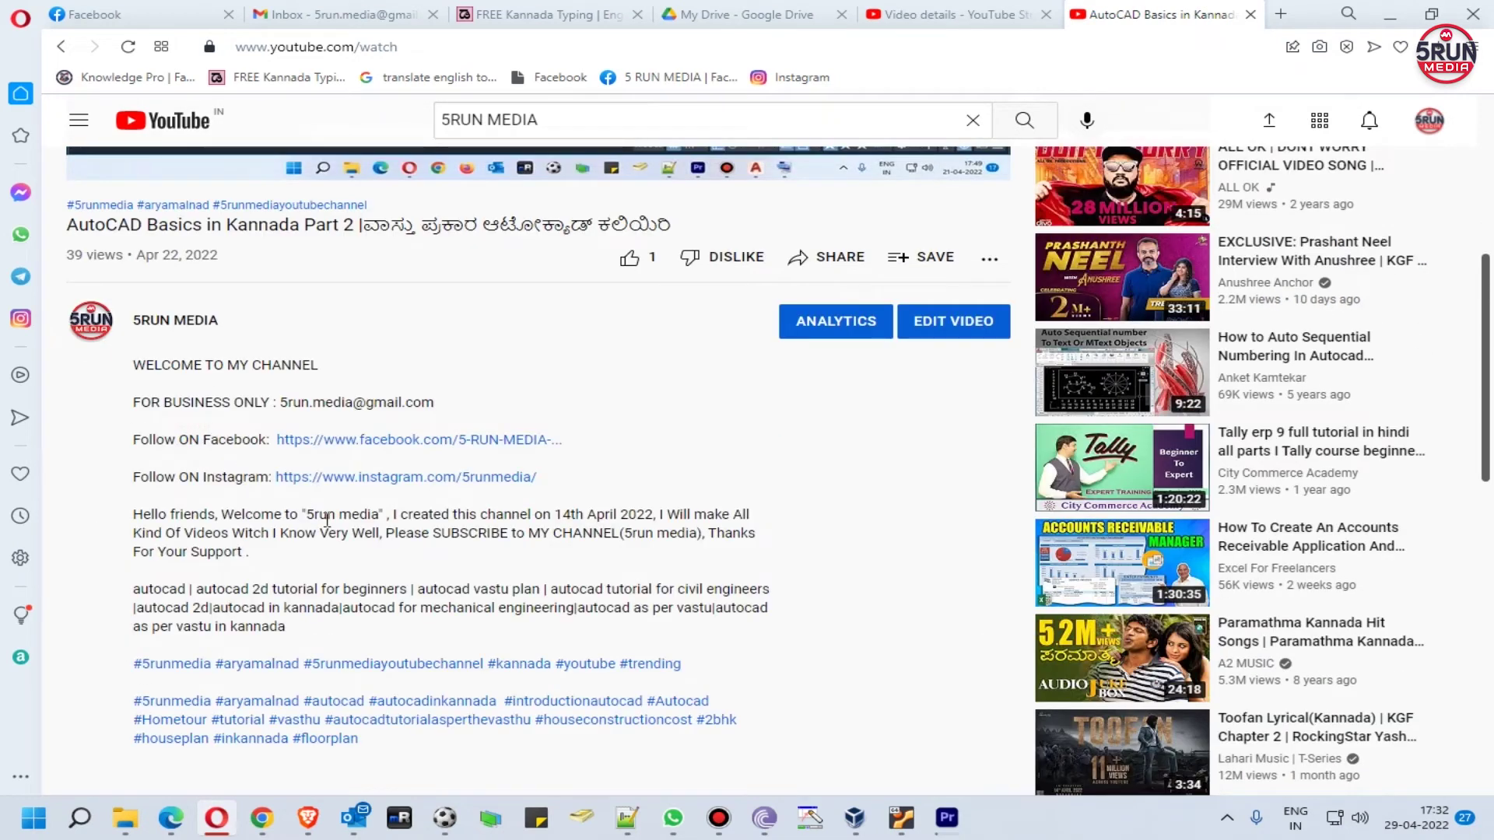
scroll(327, 520, "down", 1)
scroll(326, 520, "down", 1)
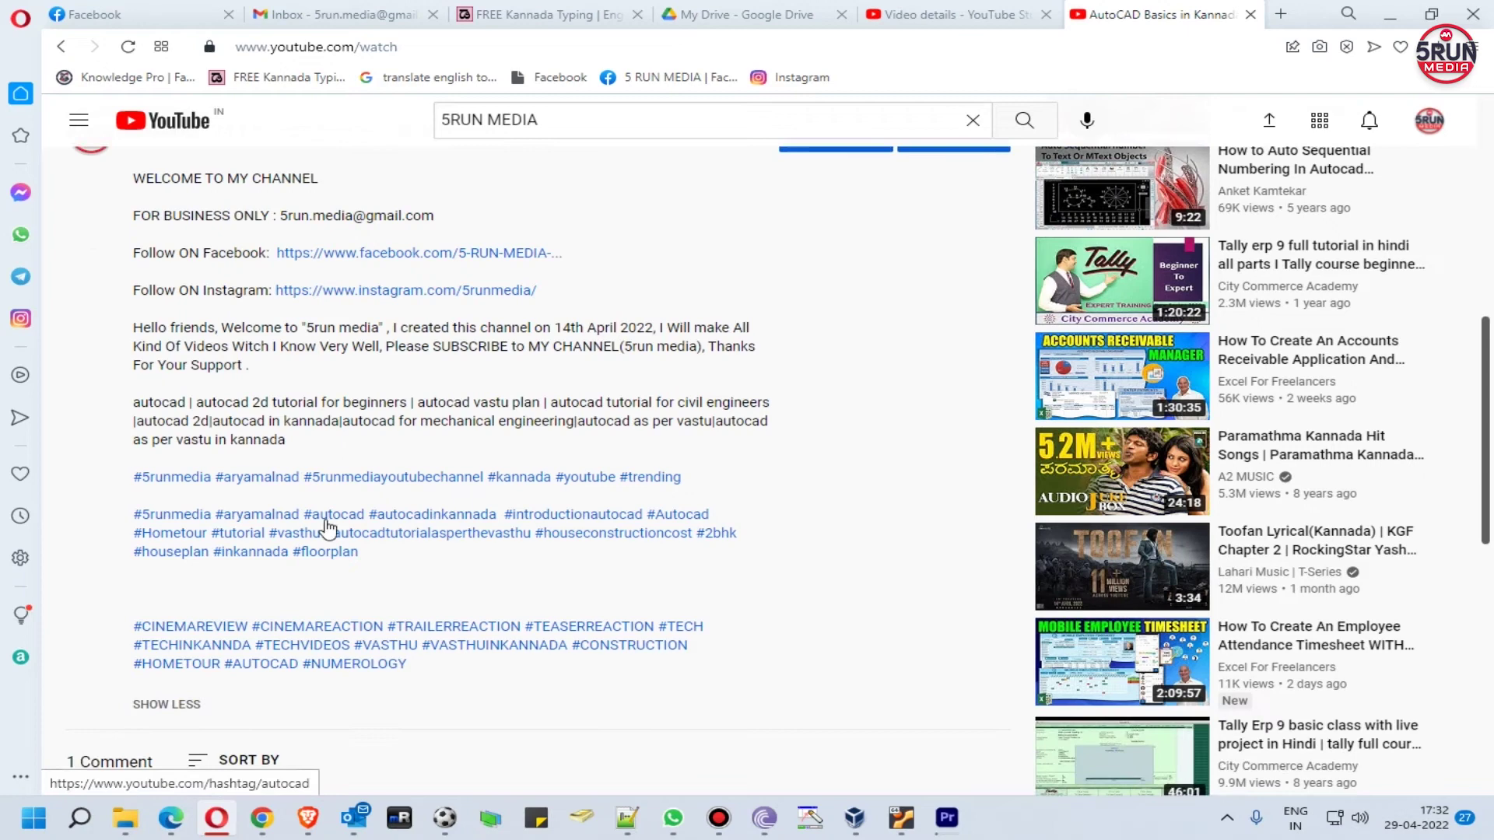
scroll(327, 525, "down", 1)
scroll(325, 519, "up", 3)
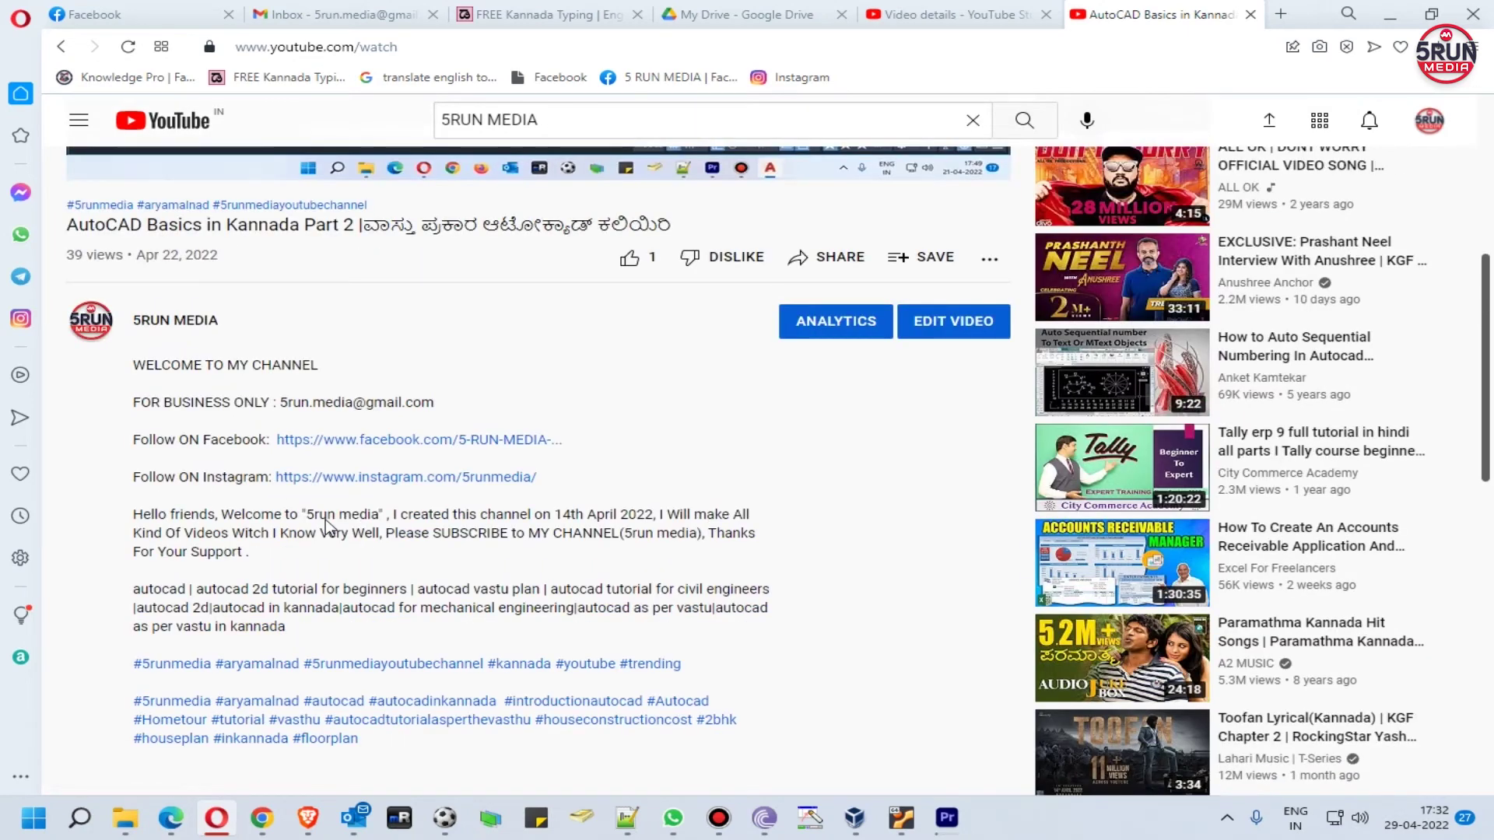
scroll(326, 520, "down", 5)
scroll(327, 520, "up", 4)
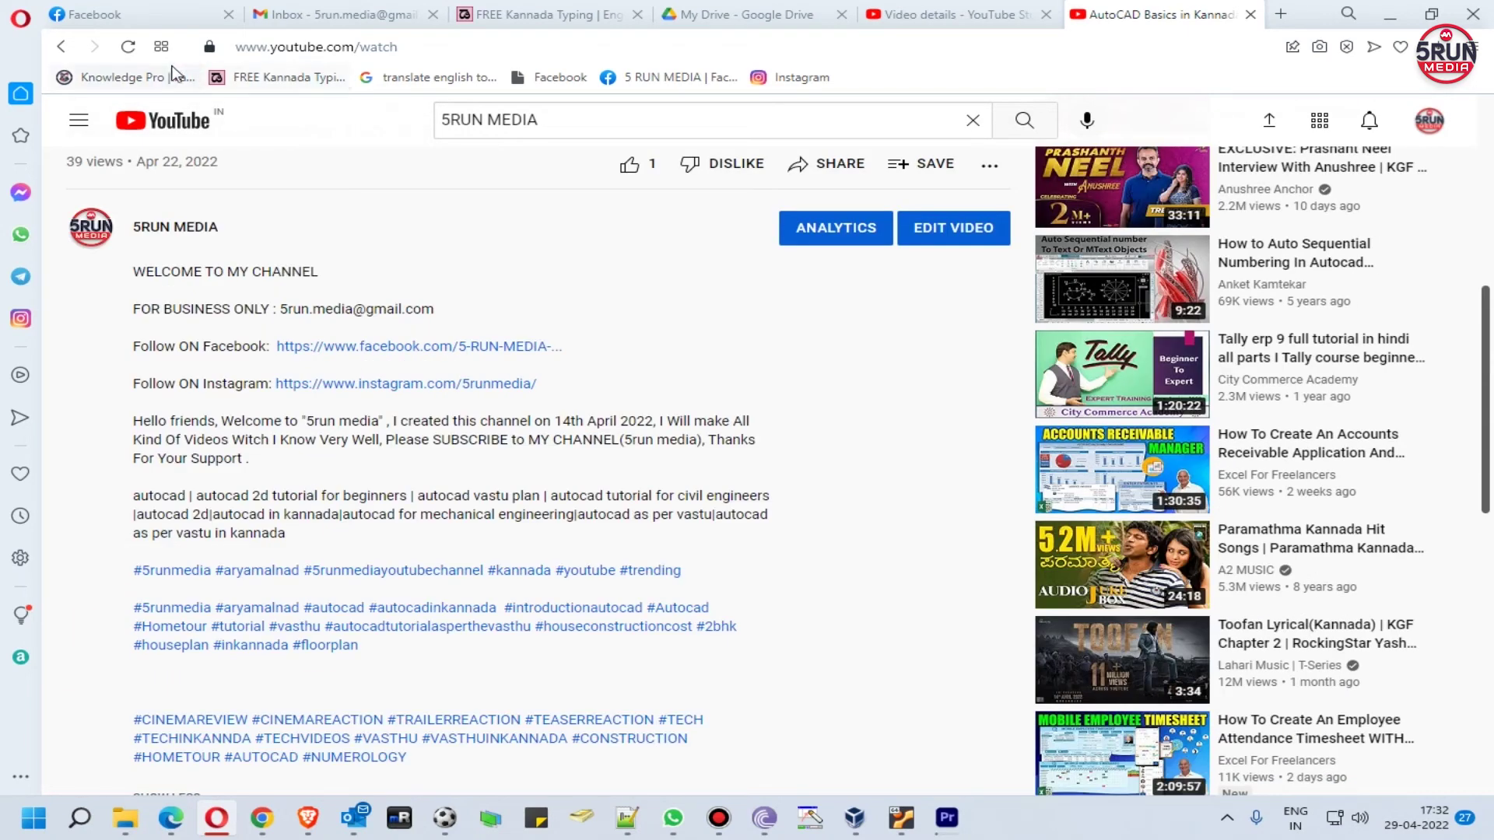
Step: Reload the Part 2 watch page and expand its full description again
left_click(136, 47)
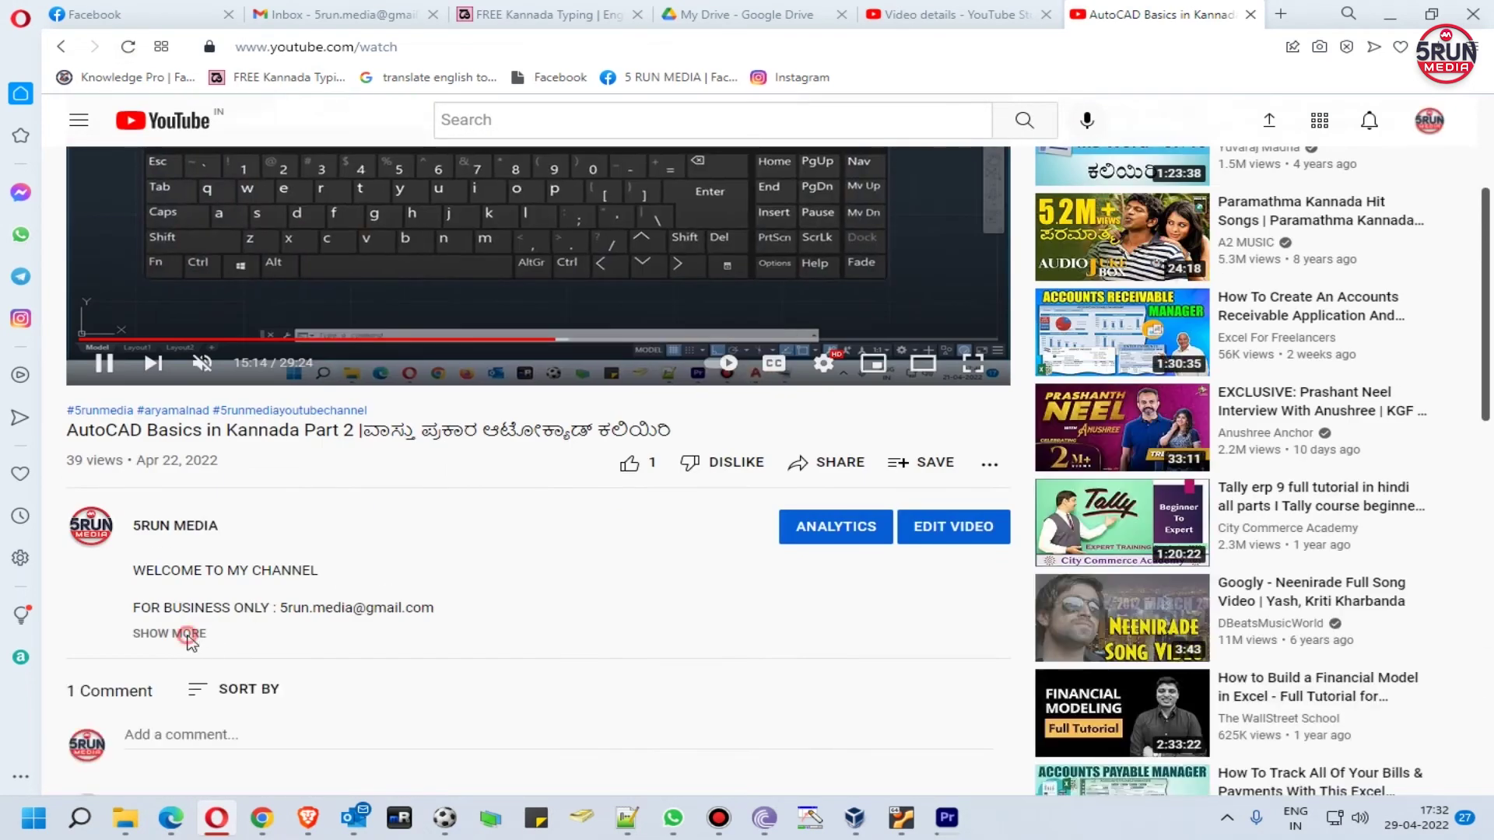
left_click(187, 632)
scroll(329, 605, "down", 3)
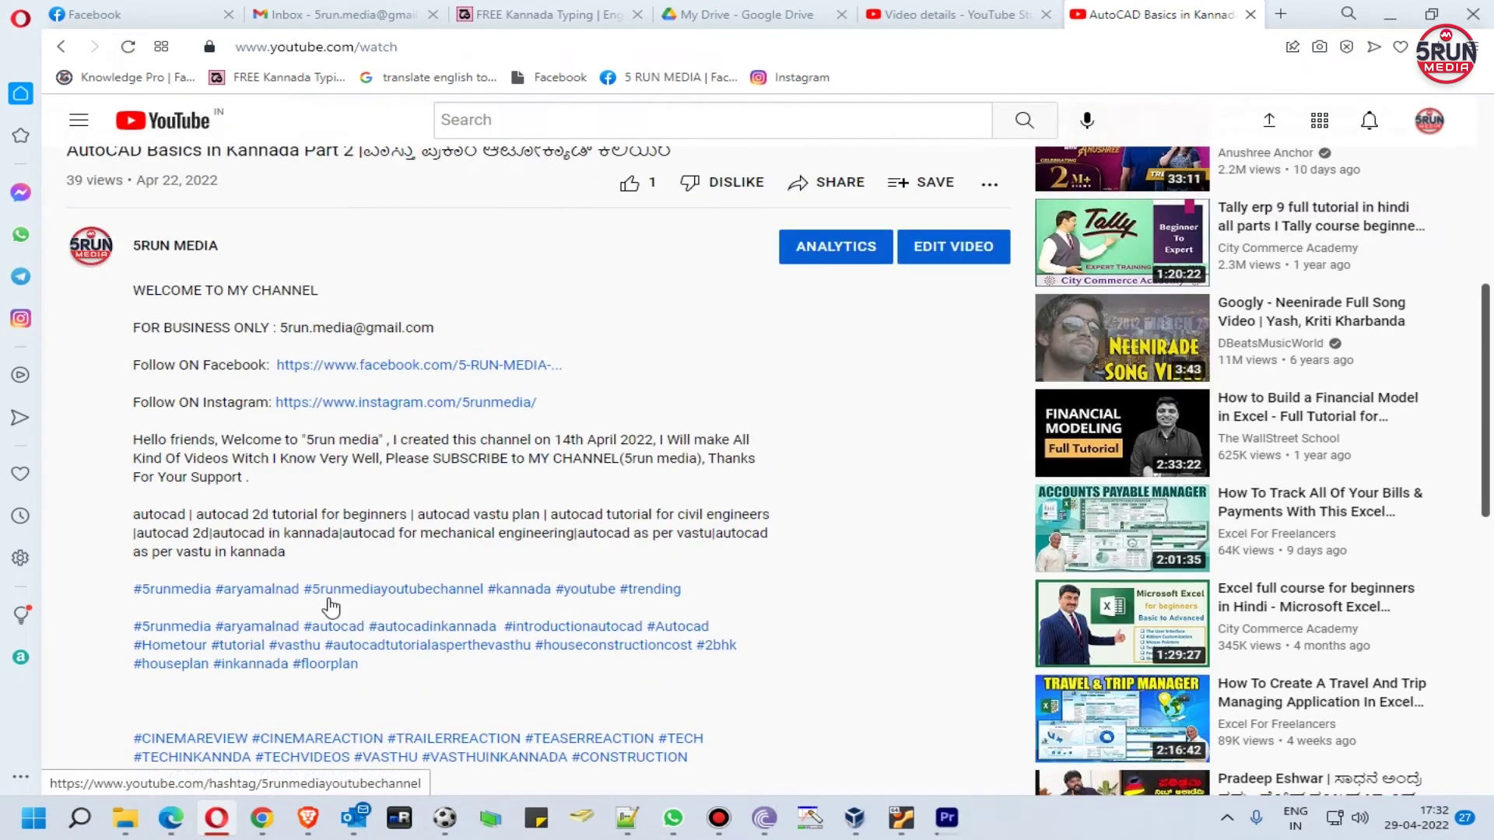
scroll(330, 605, "down", 1)
scroll(330, 600, "up", 2)
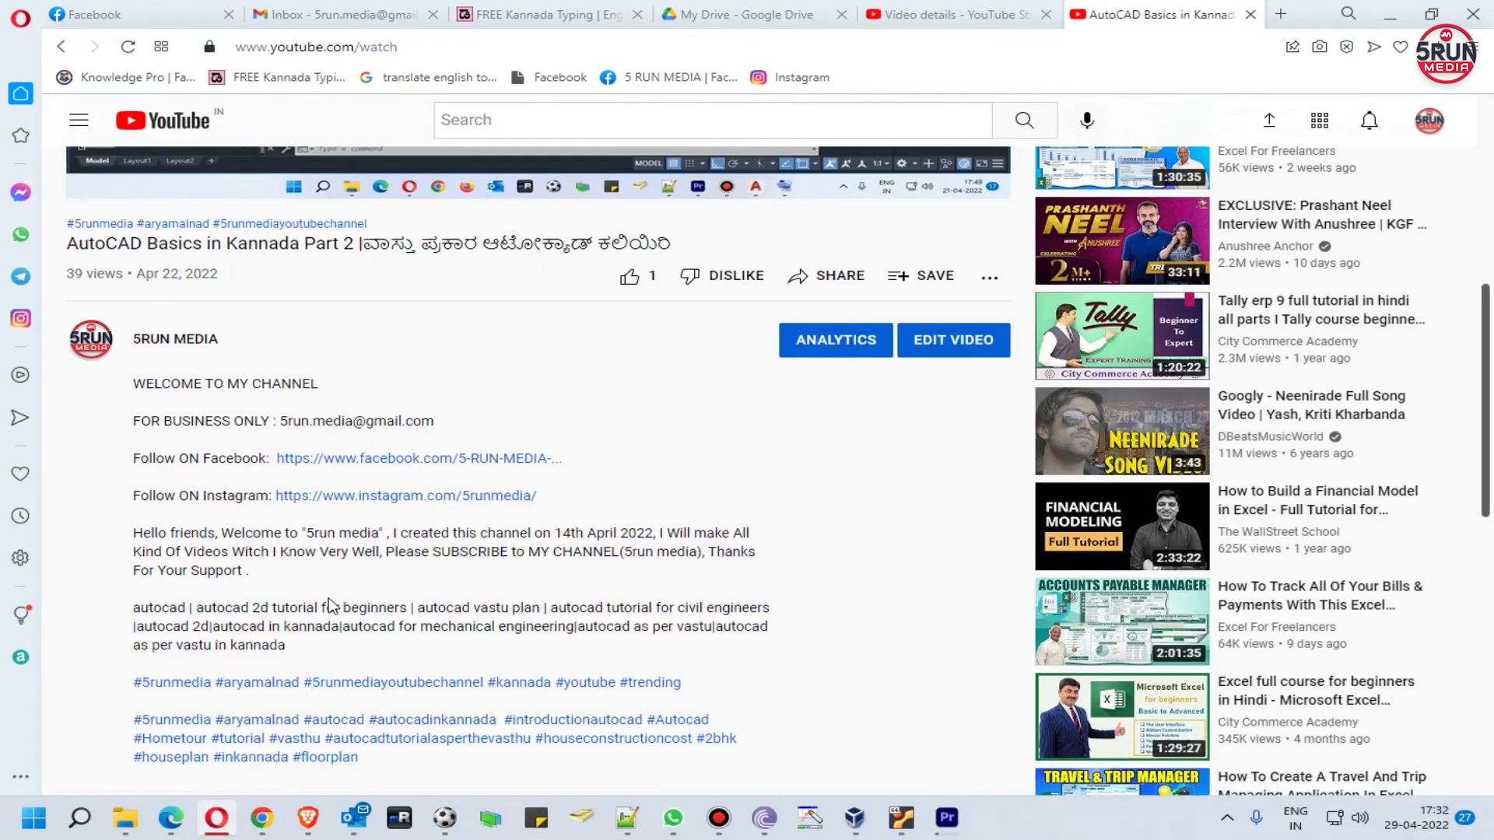
scroll(330, 600, "up", 5)
Step: Close the AutoCAD Part 2 watch tab and open a new tab showing Speed Dial
left_click(969, 23)
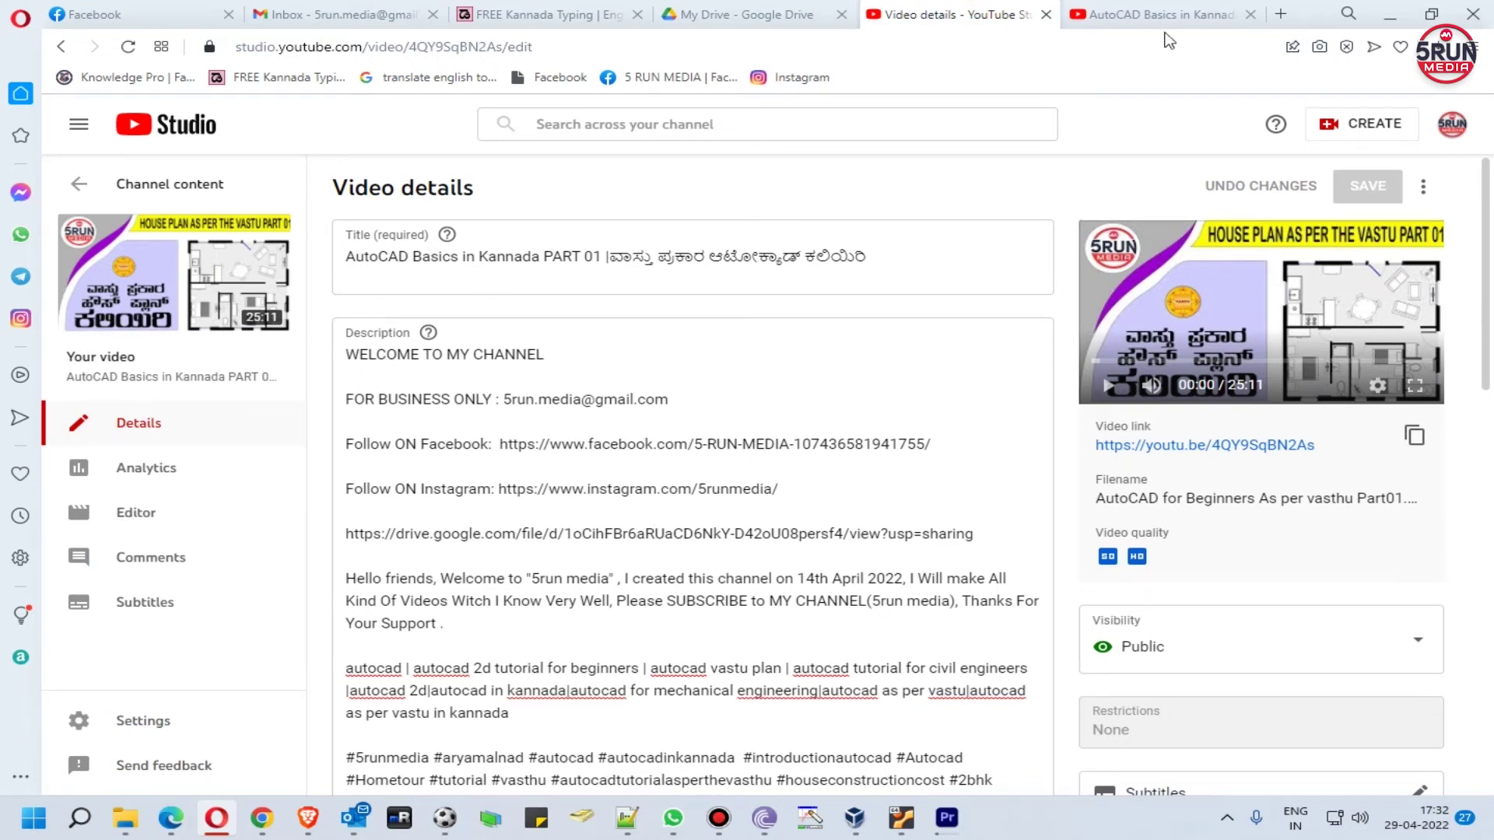
left_click(1136, 10)
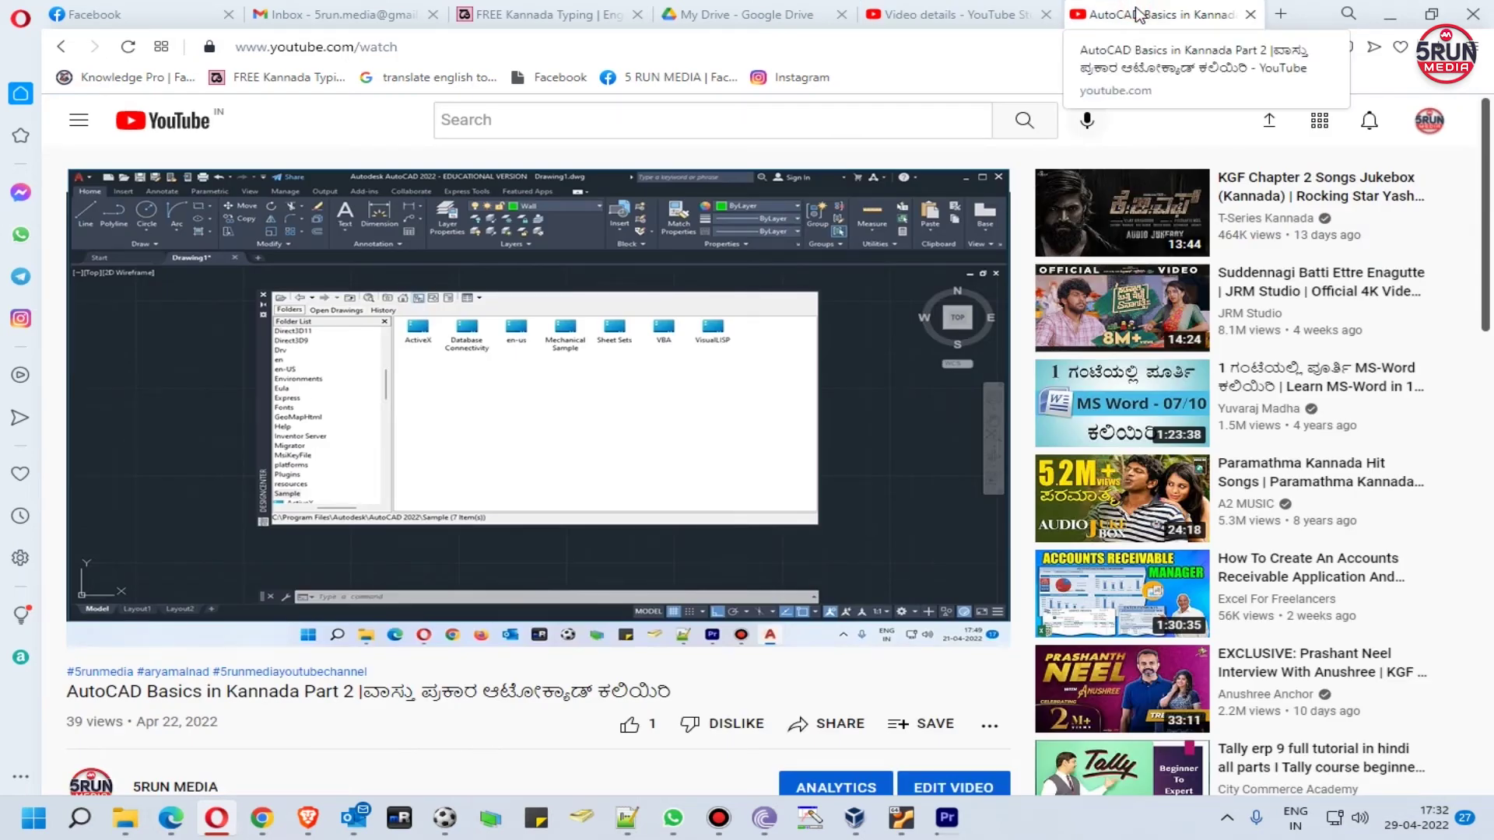
left_click(1252, 14)
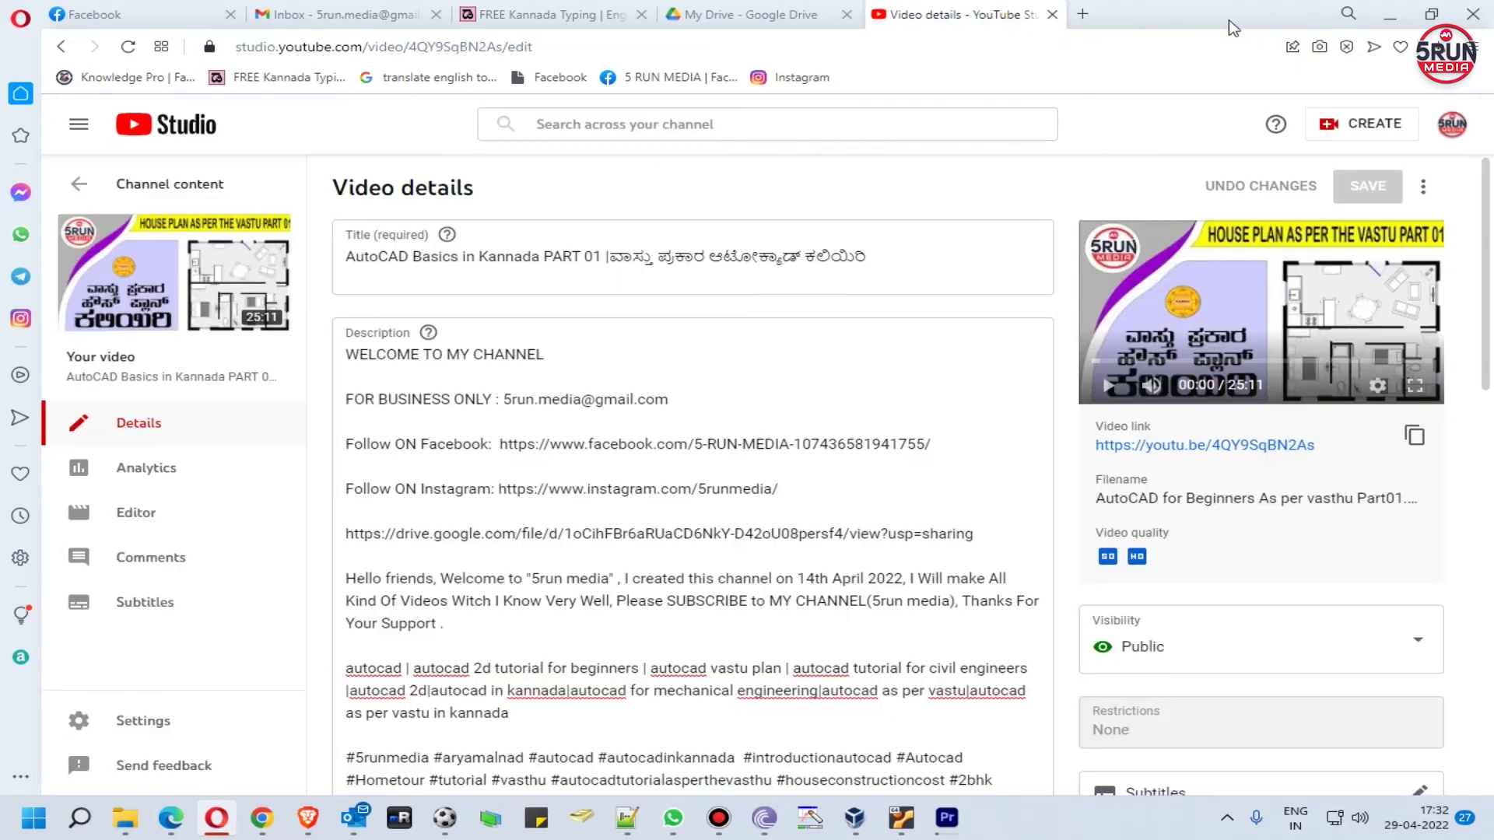
left_click(1079, 15)
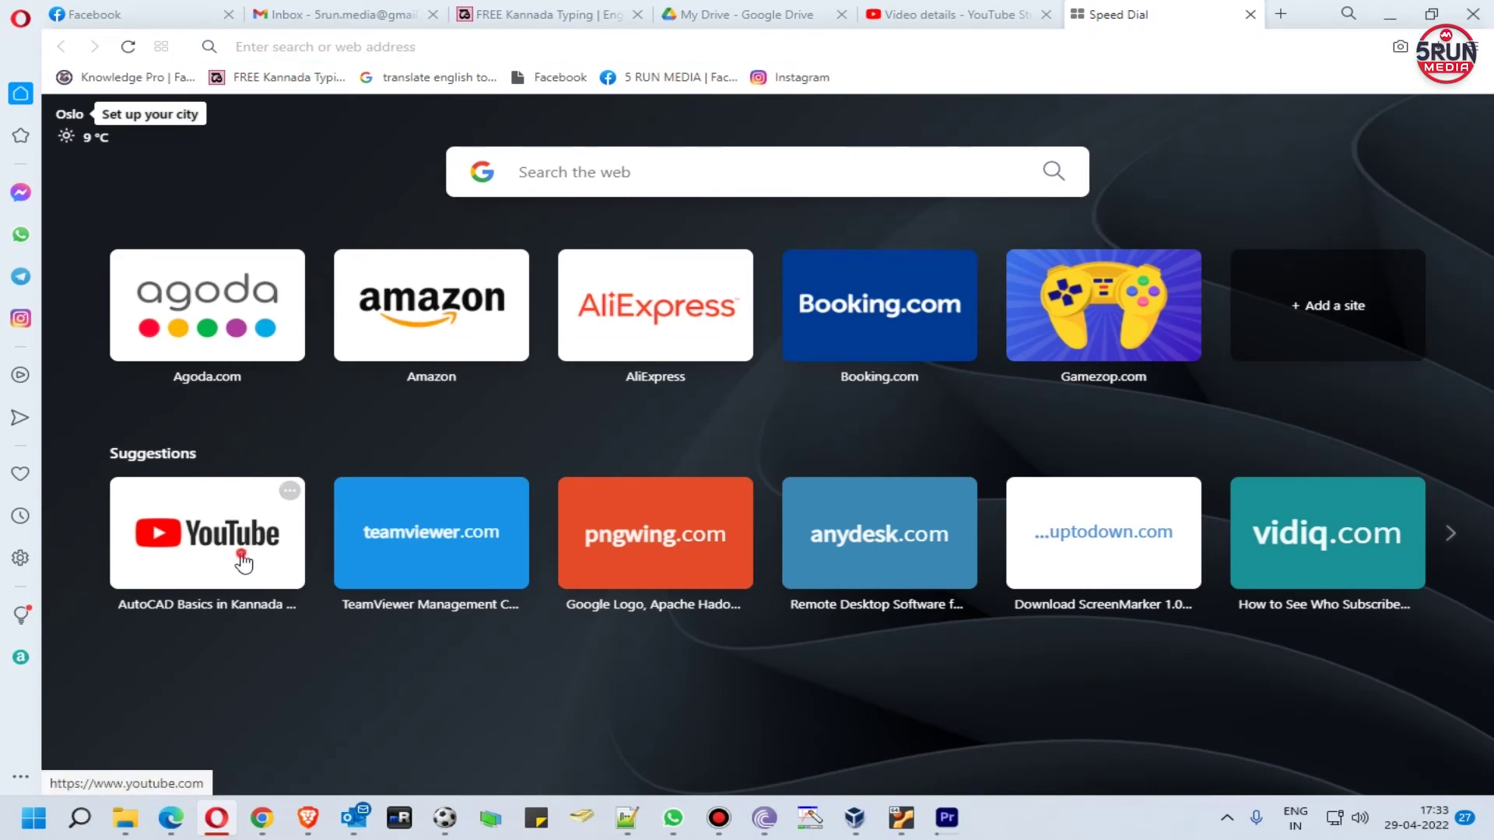
Step: Load YouTube from Speed Dial and search for the 5run media channel
left_click(218, 522)
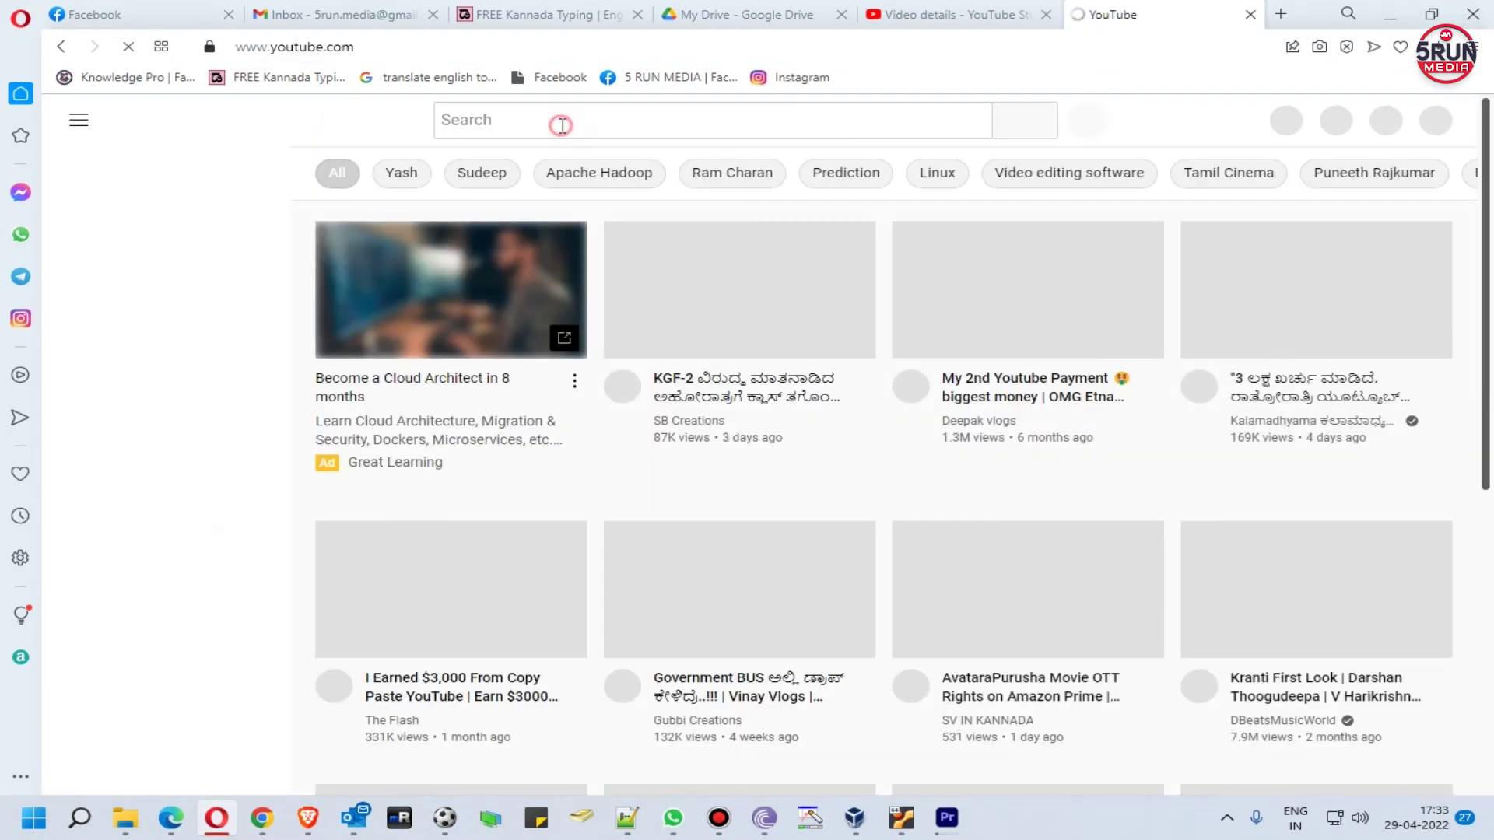
left_click(562, 123)
type("5")
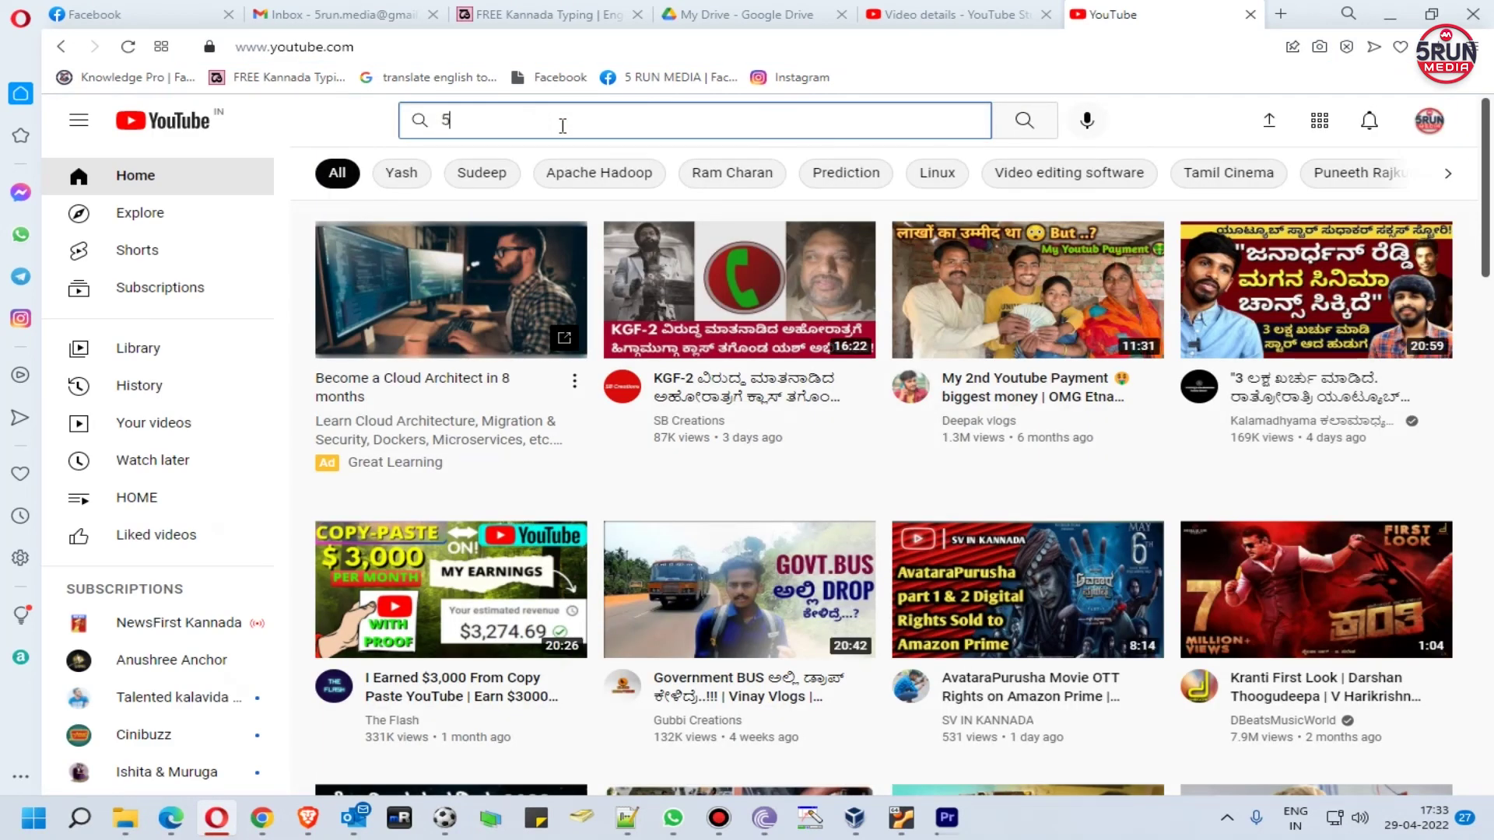
type("RUN")
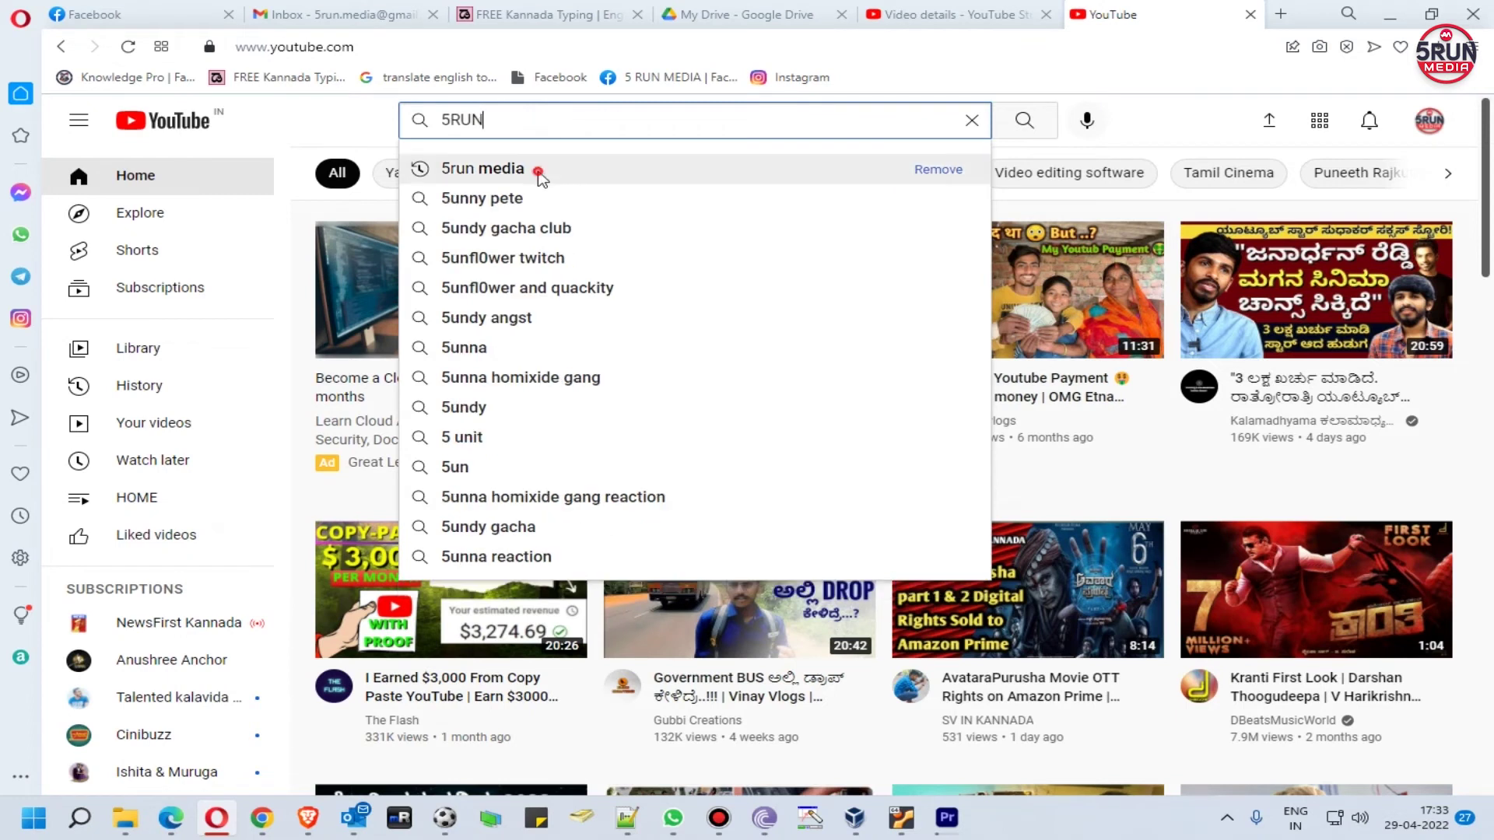
left_click(535, 169)
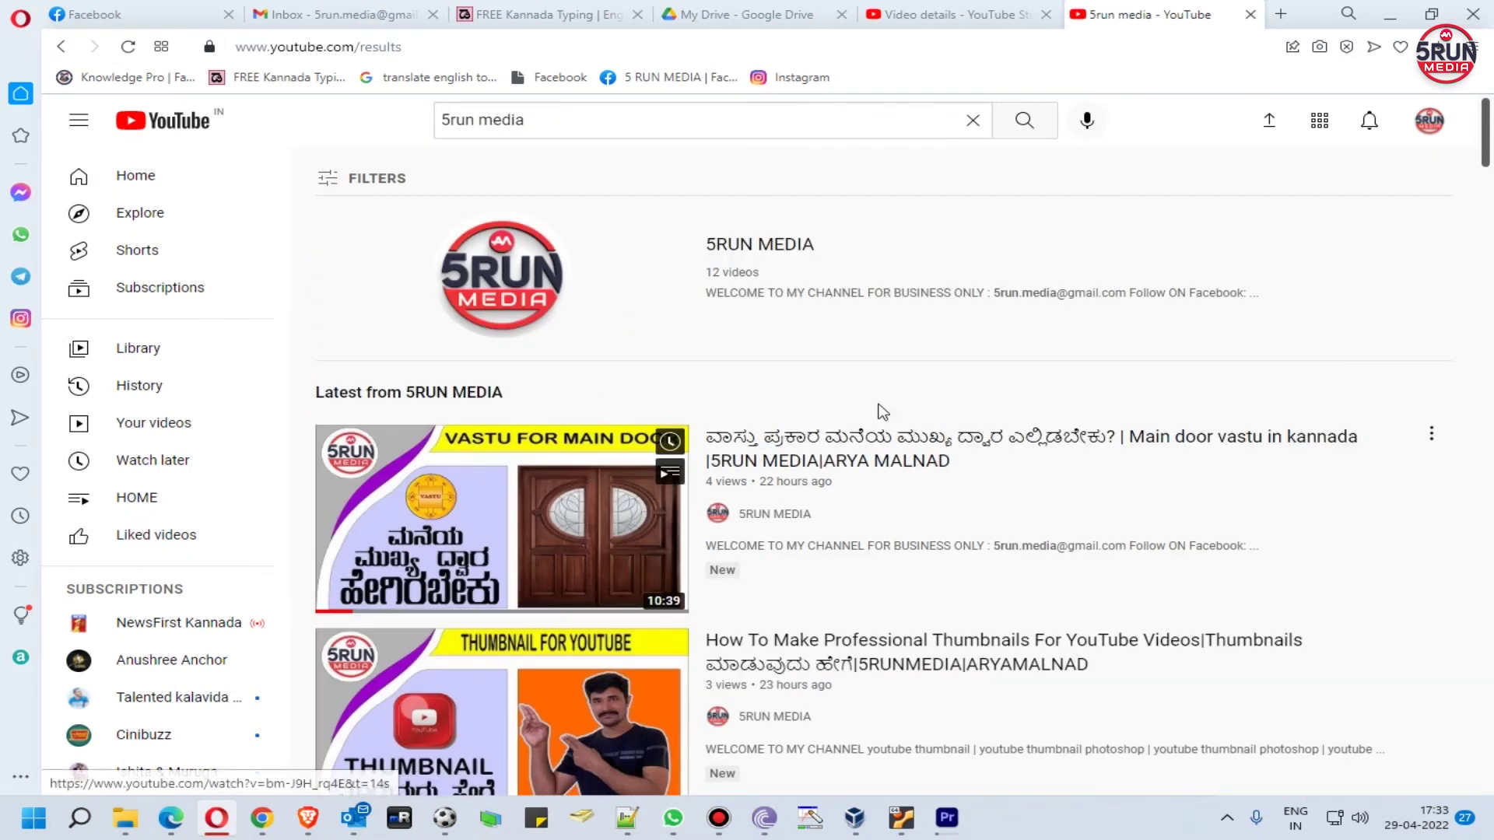
Step: Open AutoCAD Basics in Kannada PART 01 and expand its description to show the Drive link
scroll(769, 512, "down", 3)
scroll(773, 517, "down", 1)
scroll(770, 507, "down", 1)
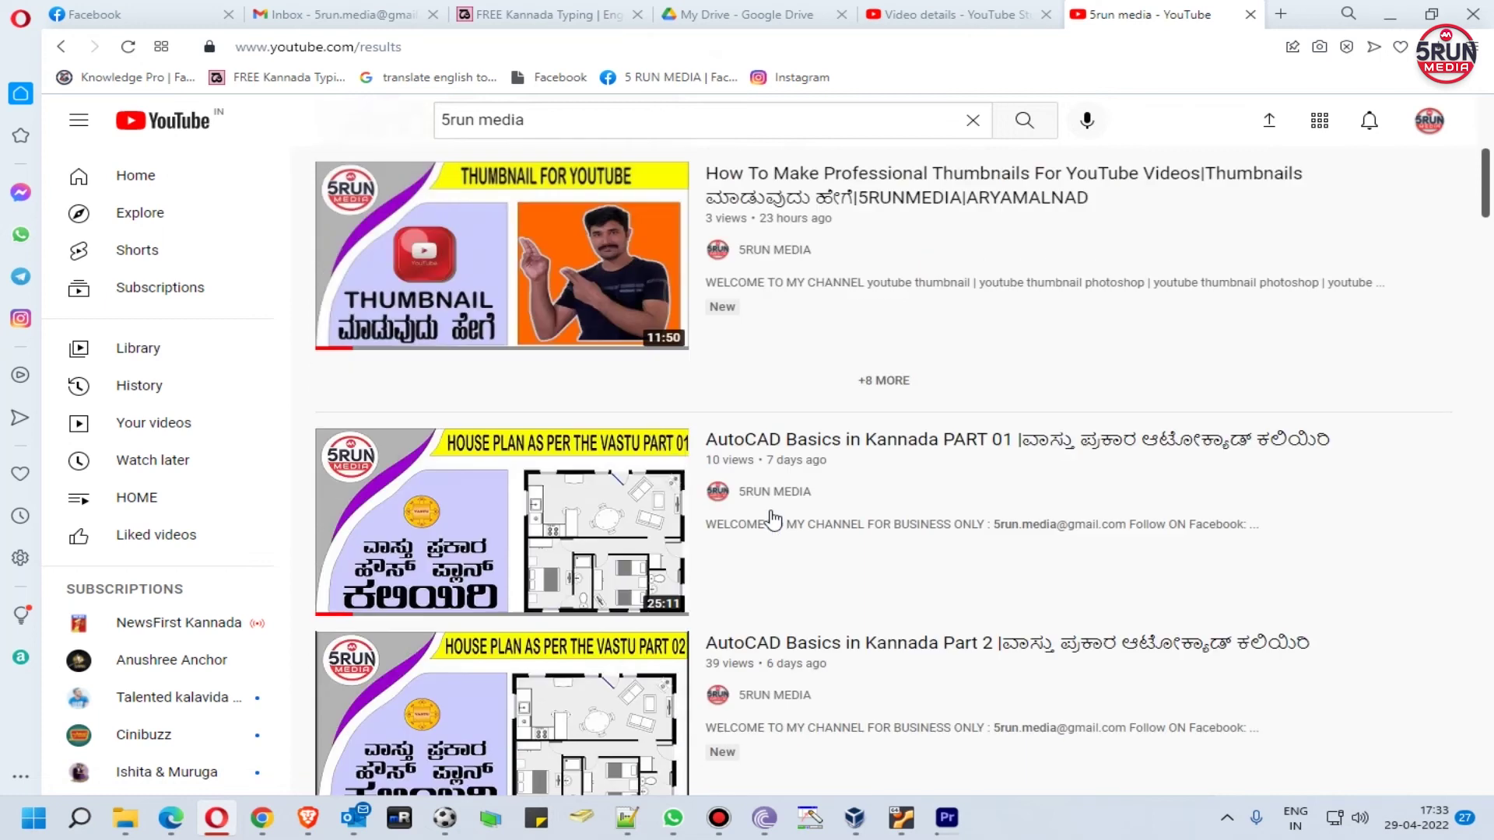
left_click(799, 449)
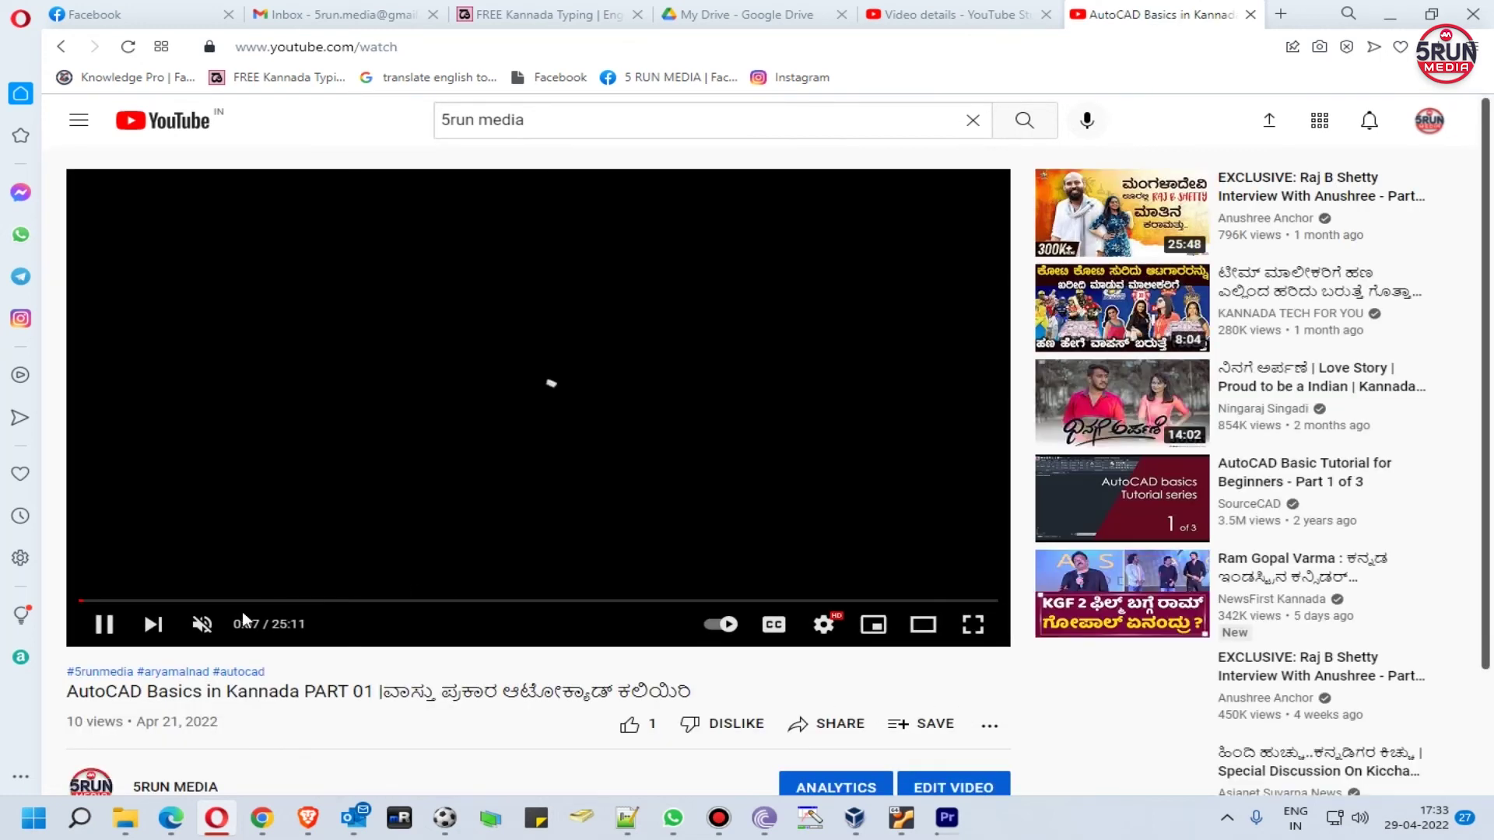
scroll(241, 630, "down", 2)
scroll(243, 640, "down", 1)
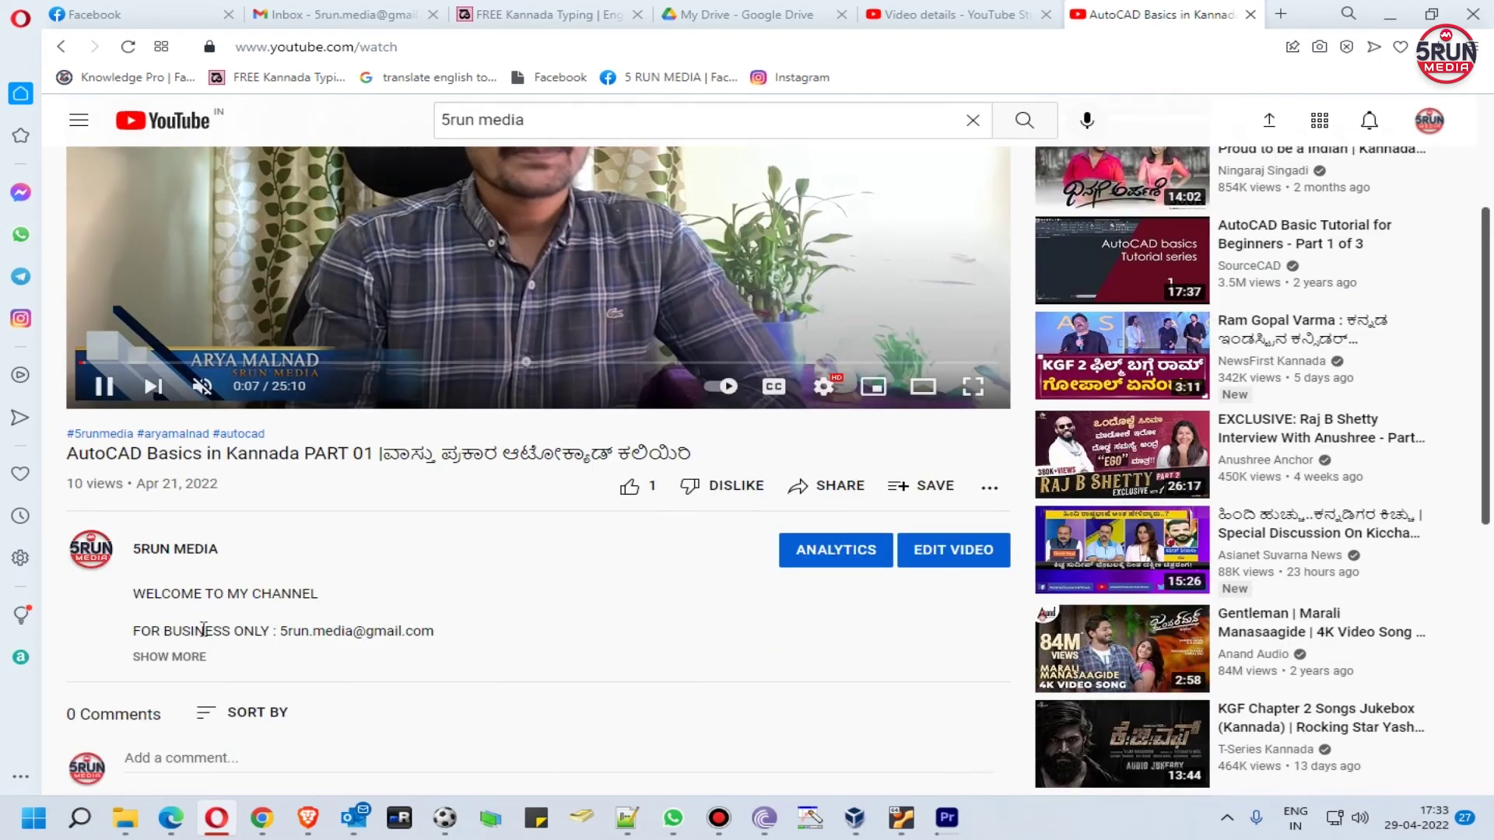
left_click(171, 656)
scroll(397, 587, "down", 2)
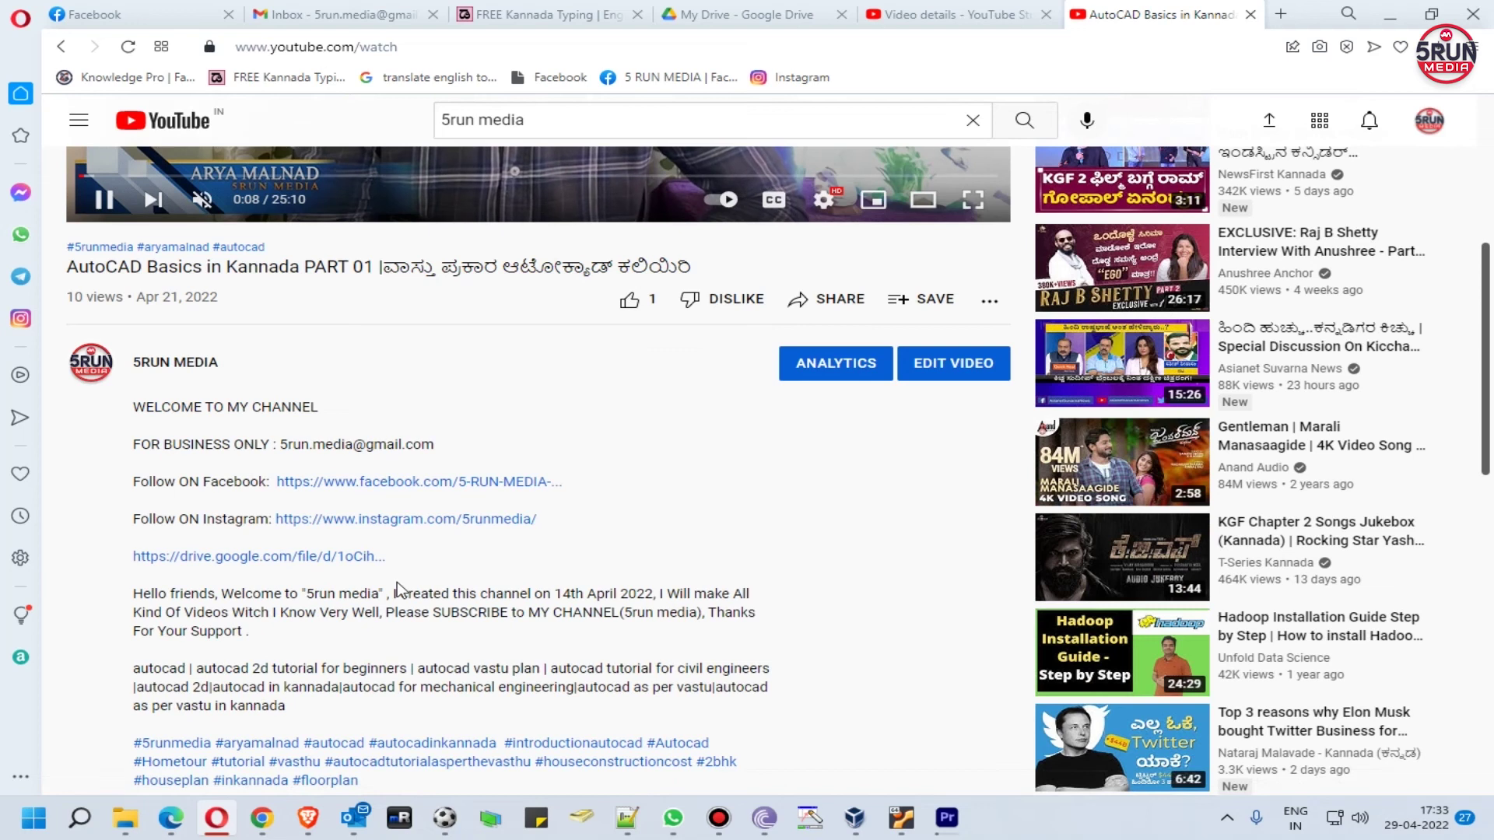
Step: Open the description's Drive link to GF AND 1ST-Layout1.pdf, download the PDF, and show it in its folder
left_click(243, 559)
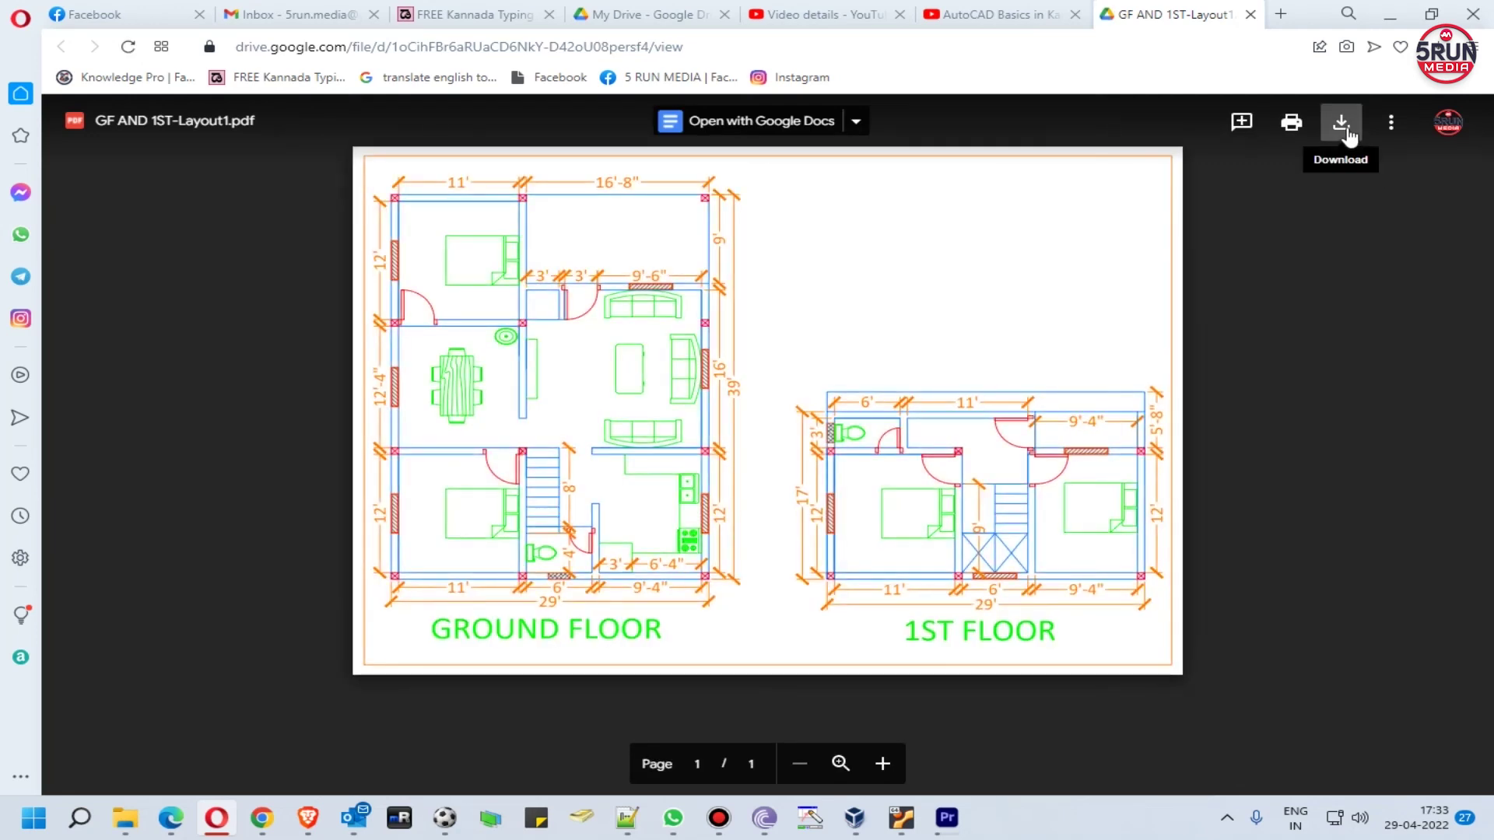
left_click(1341, 122)
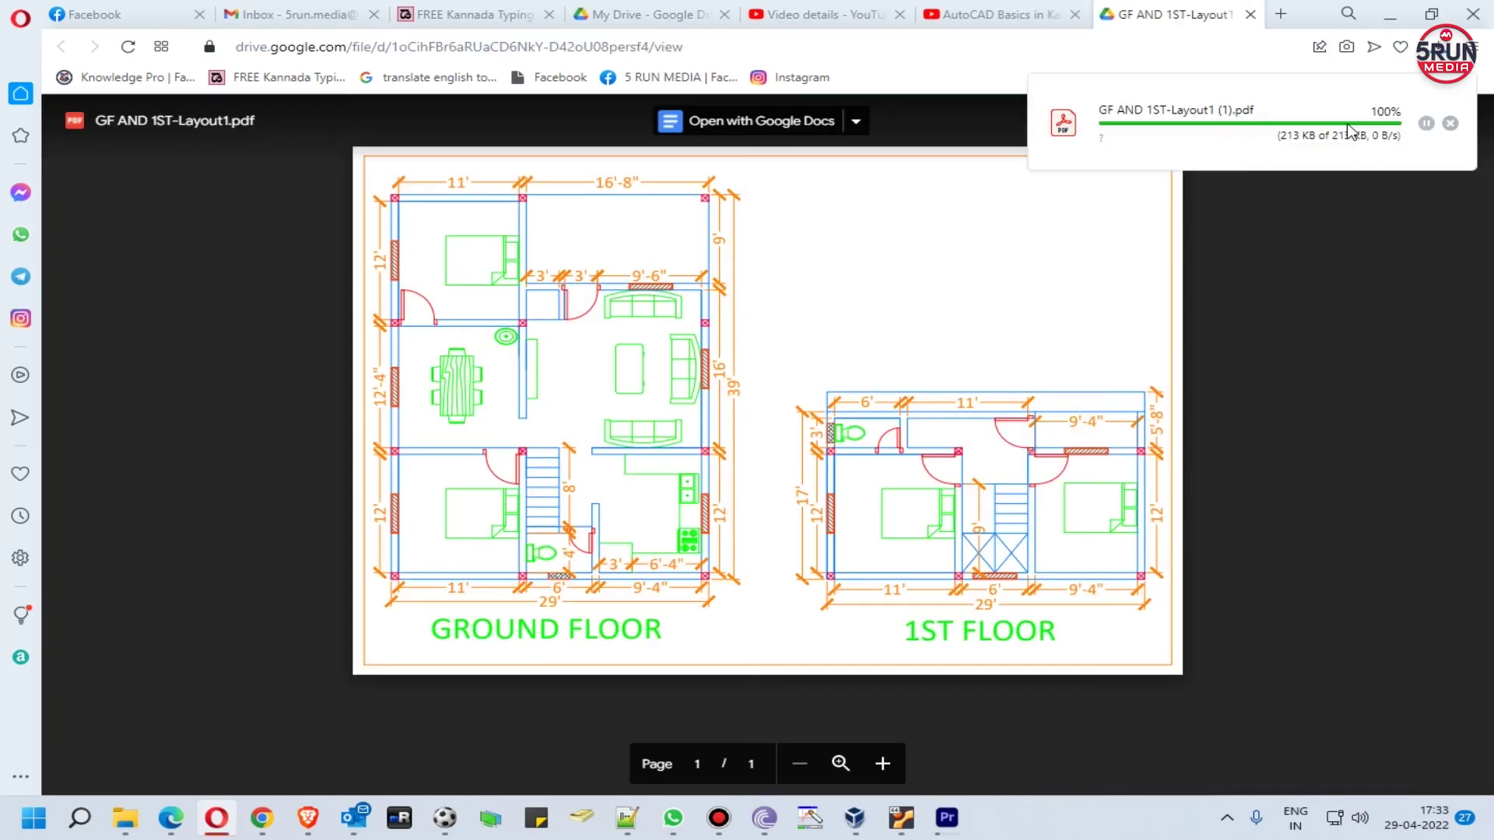
left_click(1449, 129)
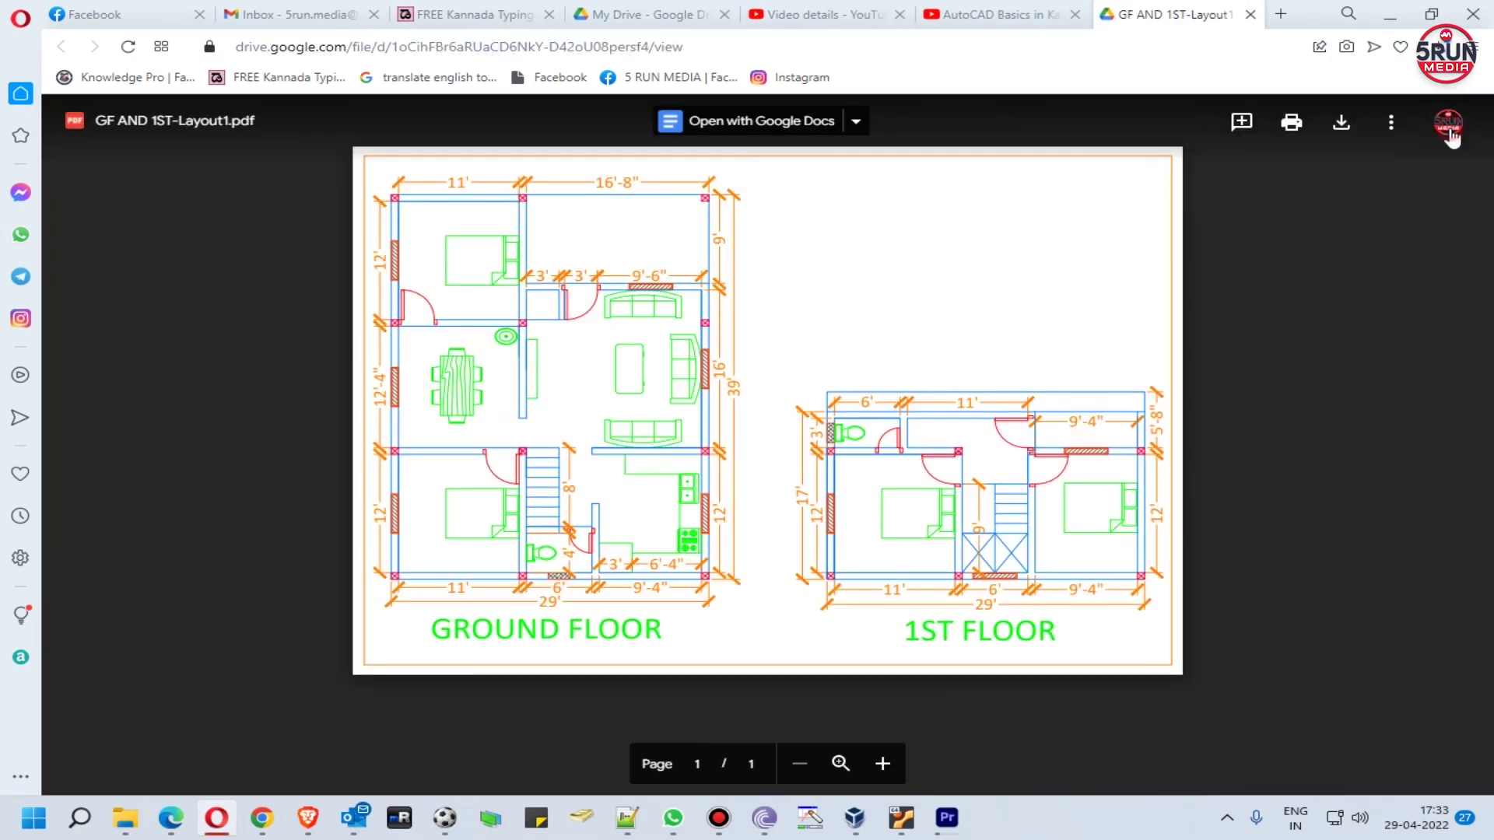